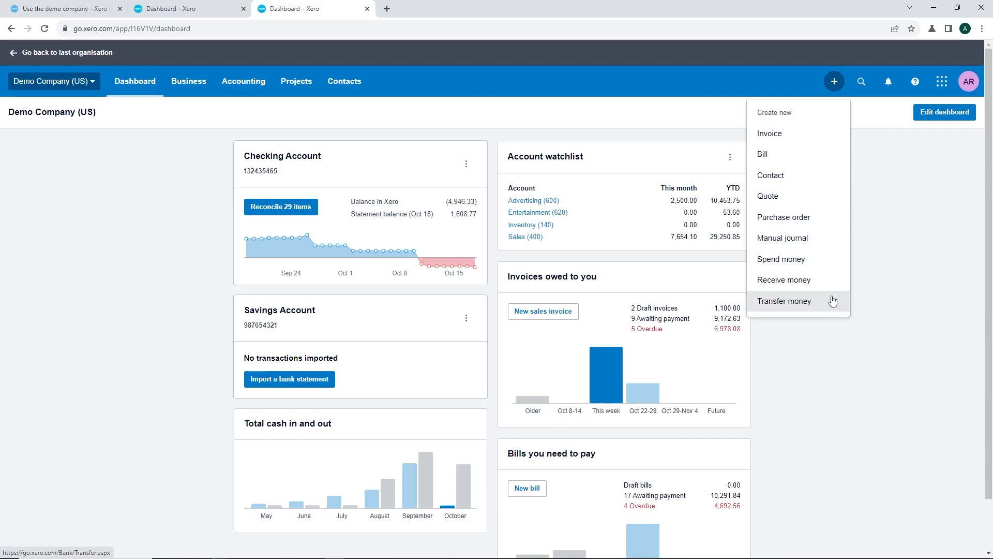
Check the search information and the notifications of the demo company.
click(846, 83)
click(860, 83)
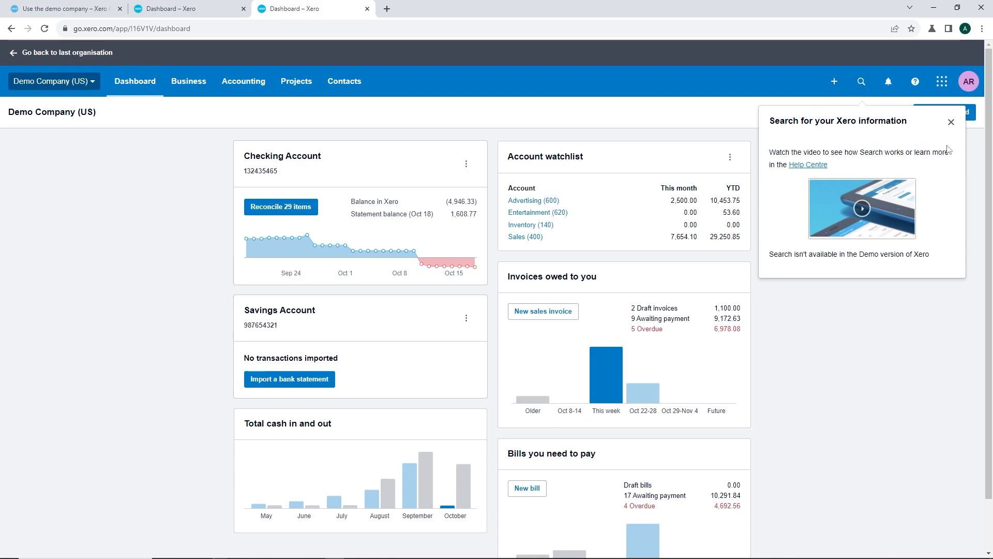
click(951, 122)
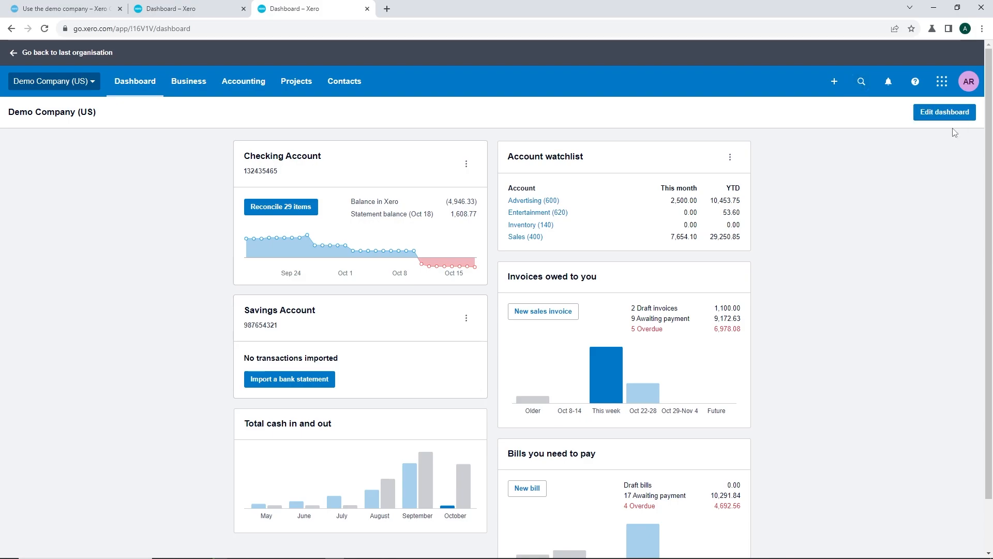
click(862, 82)
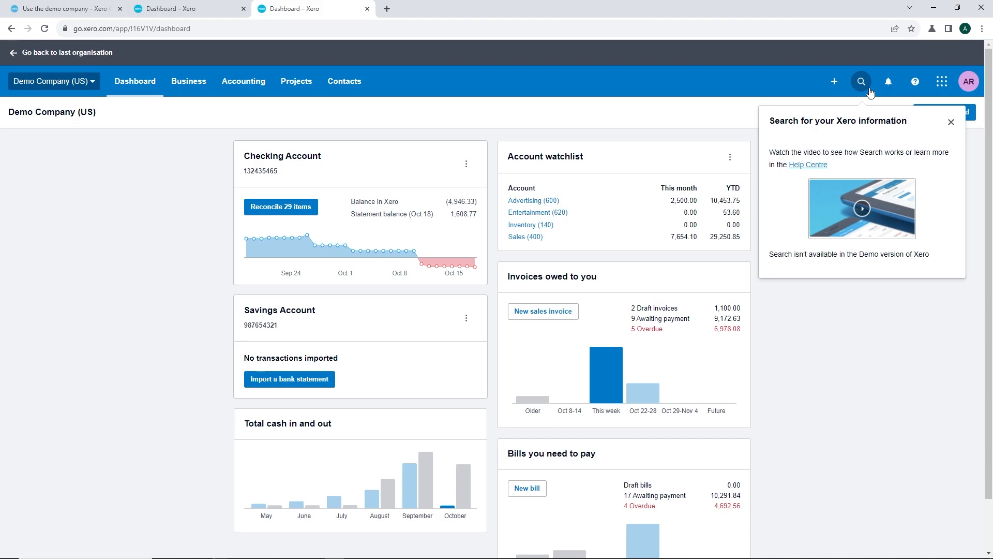
click(869, 93)
click(896, 89)
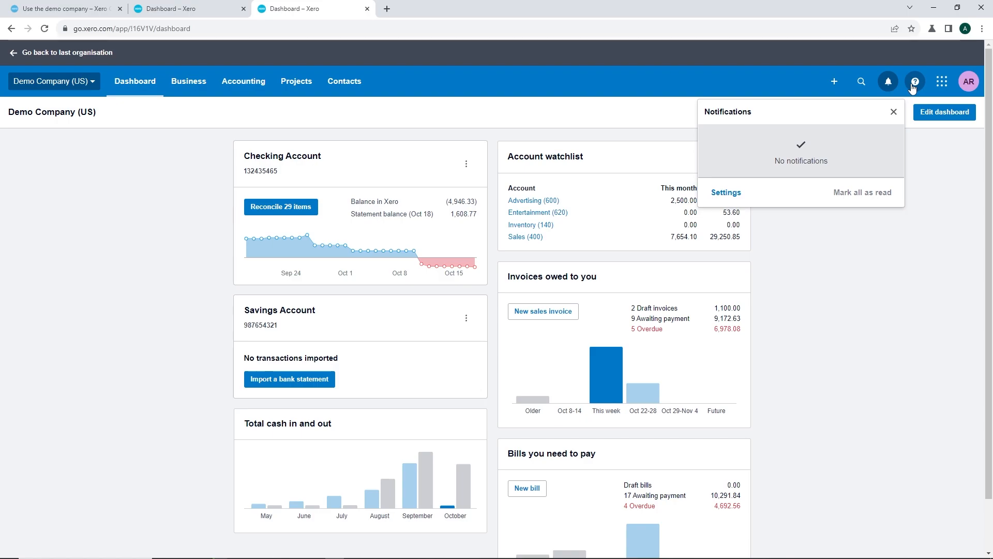
Review the recommended help articles, open the Learn Xero page and close it again.
click(915, 82)
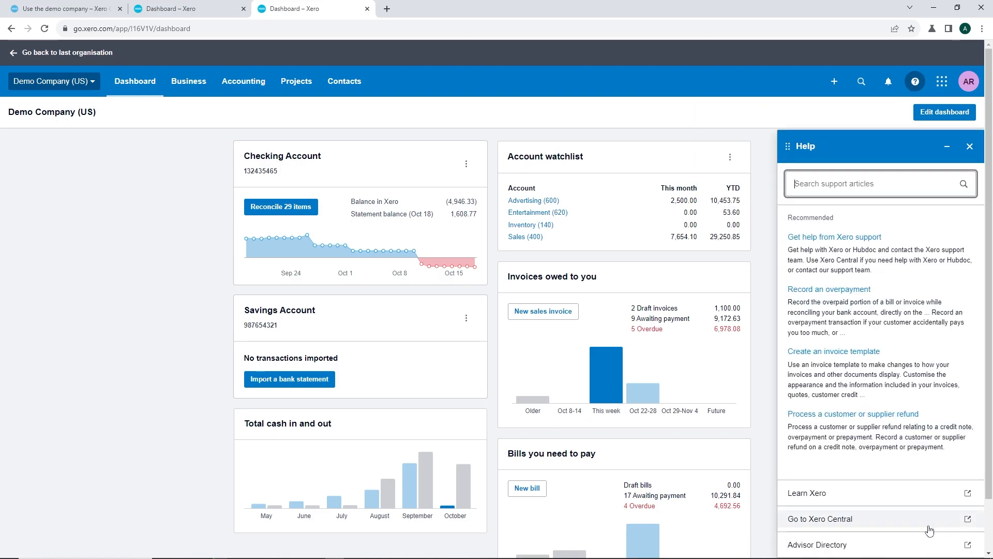
click(906, 498)
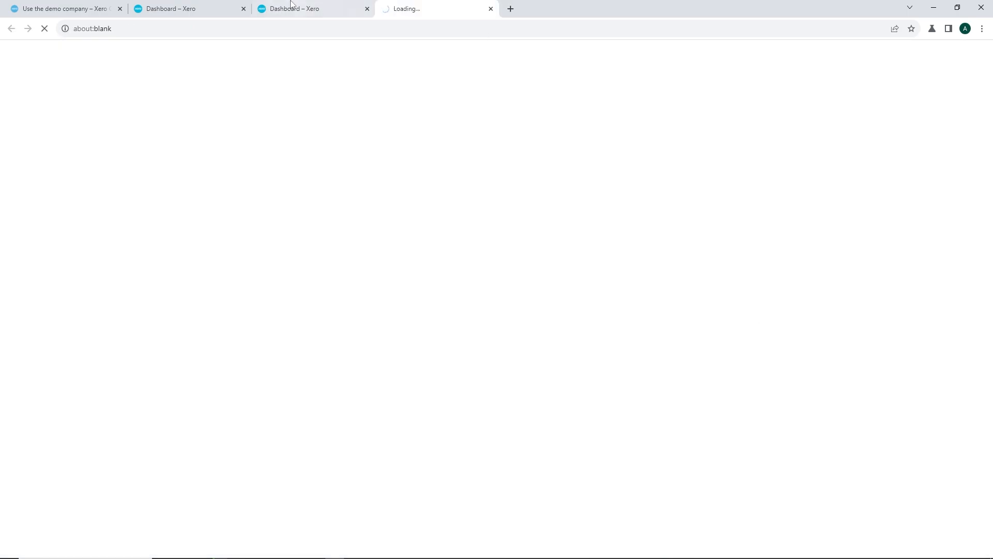
middle_click(412, 9)
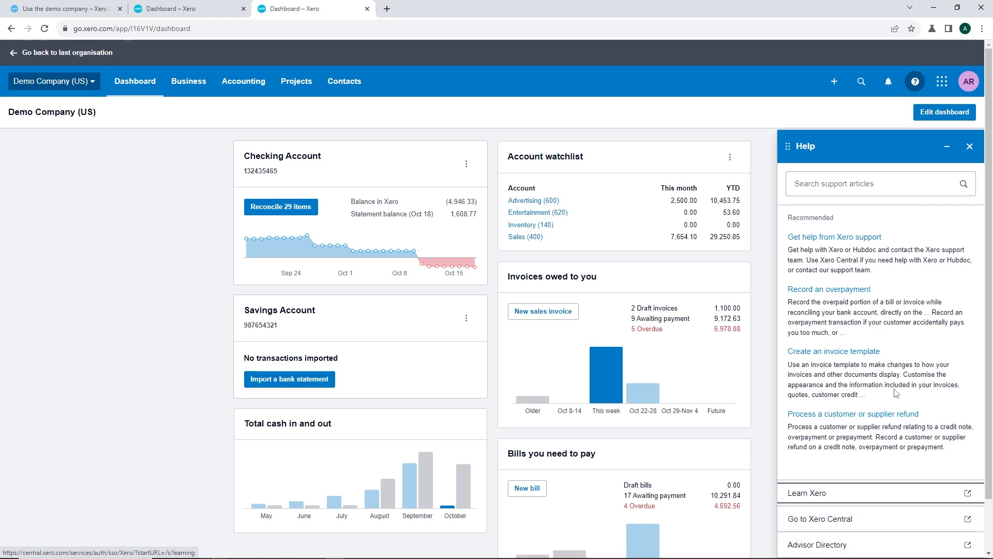
View the recommended apps and the profile options, and dismiss them.
click(942, 82)
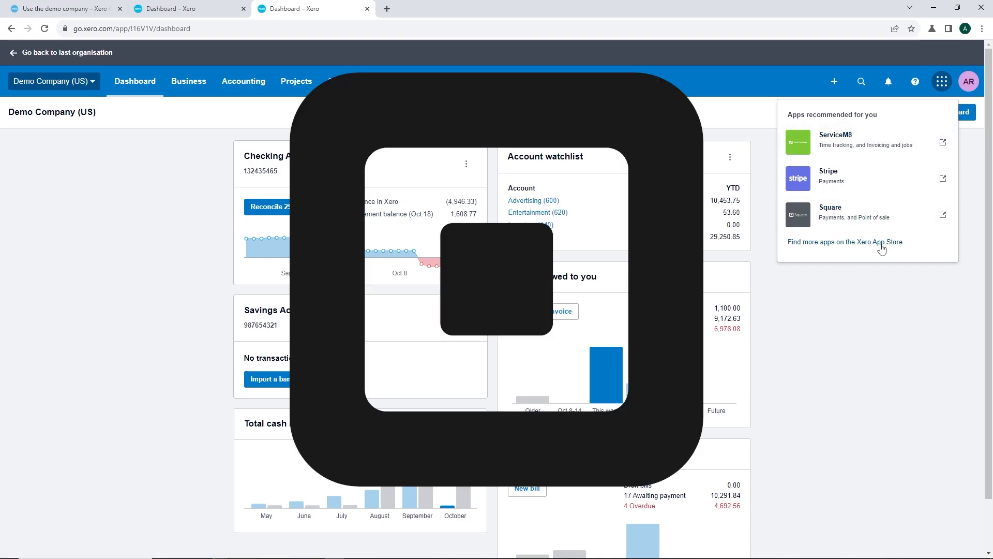
click(975, 85)
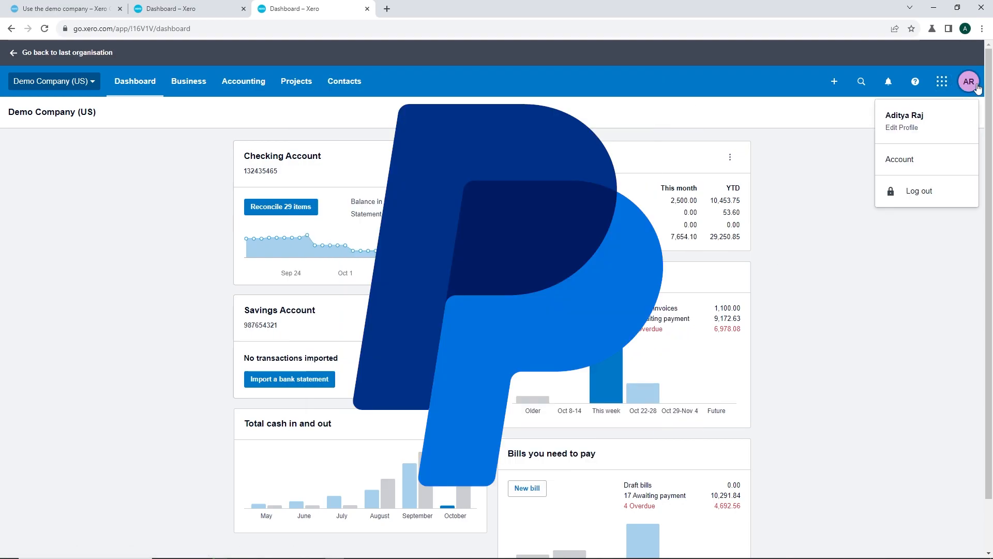
click(924, 296)
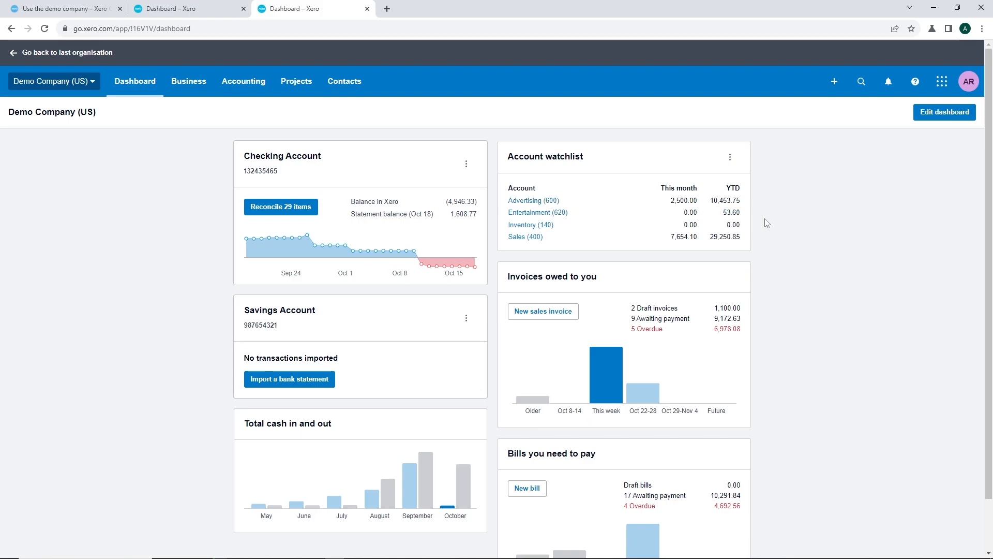
Review the dashboard widgets and their Show options in edit mode, and save the dashboard layout as it is.
scroll(931, 342, down, 1)
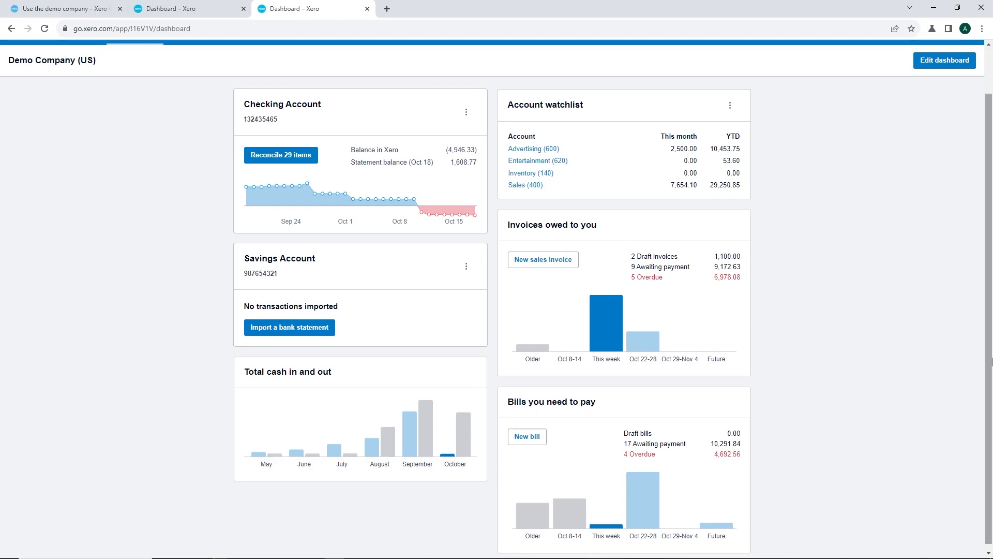
scroll(992, 361, down, 1)
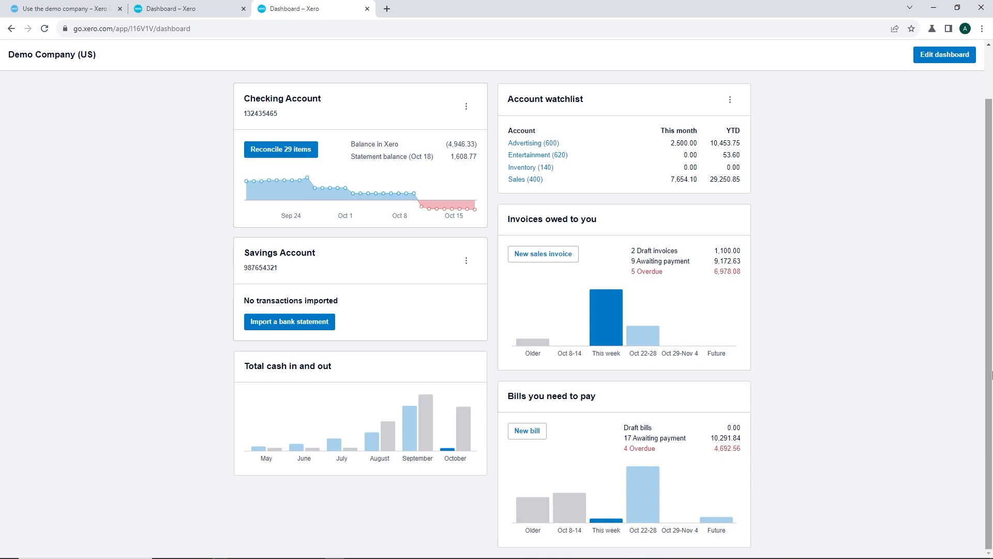
scroll(992, 373, up, 2)
click(944, 112)
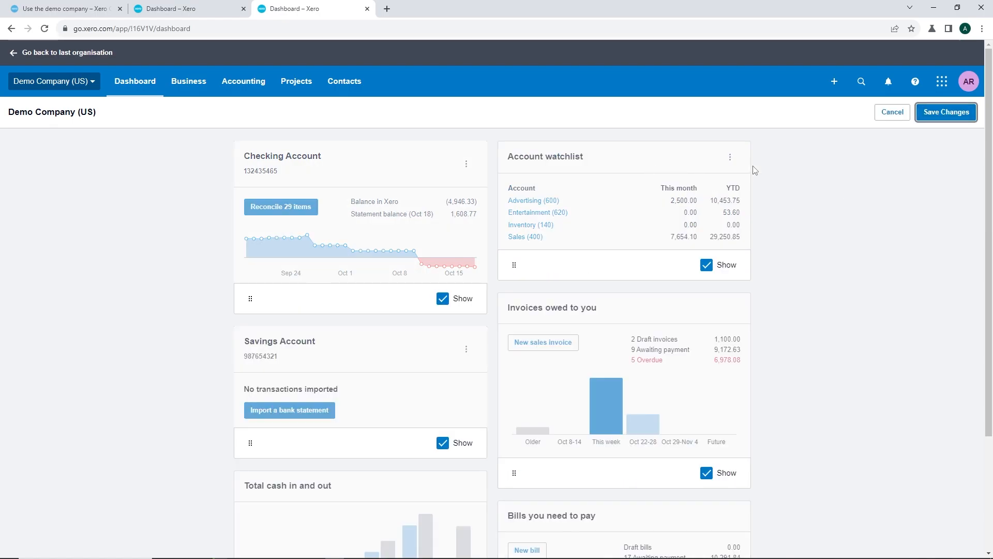
scroll(734, 258, down, 3)
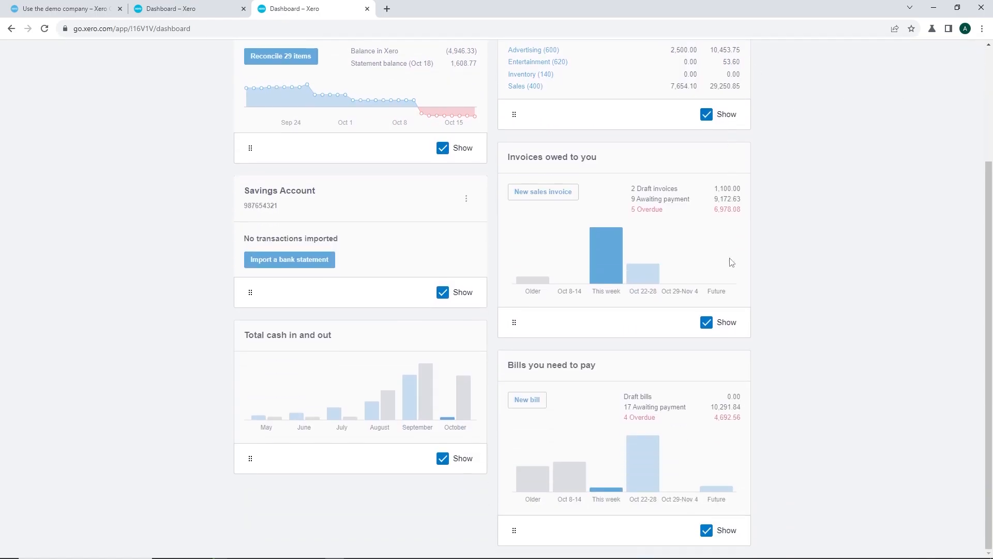
scroll(733, 259, up, 3)
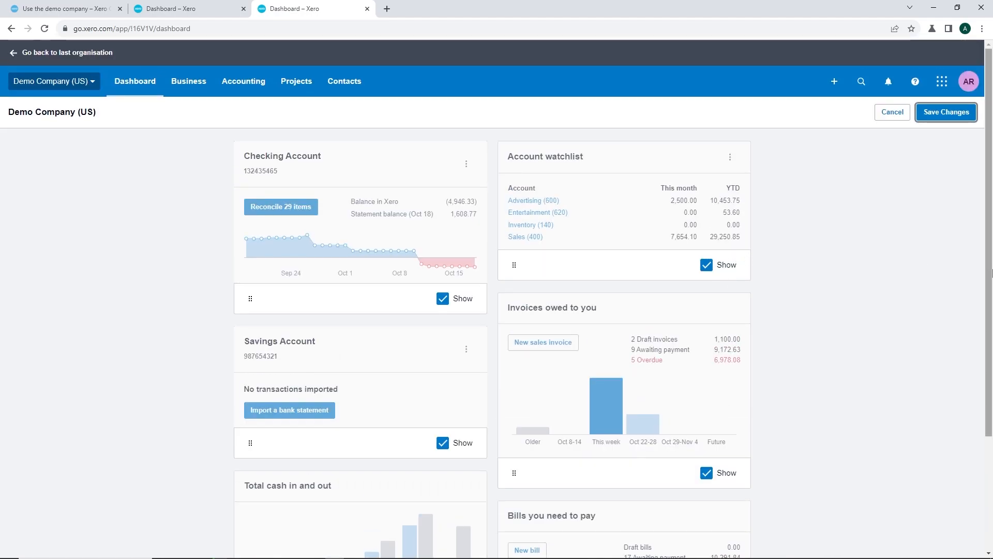
scroll(991, 271, down, 3)
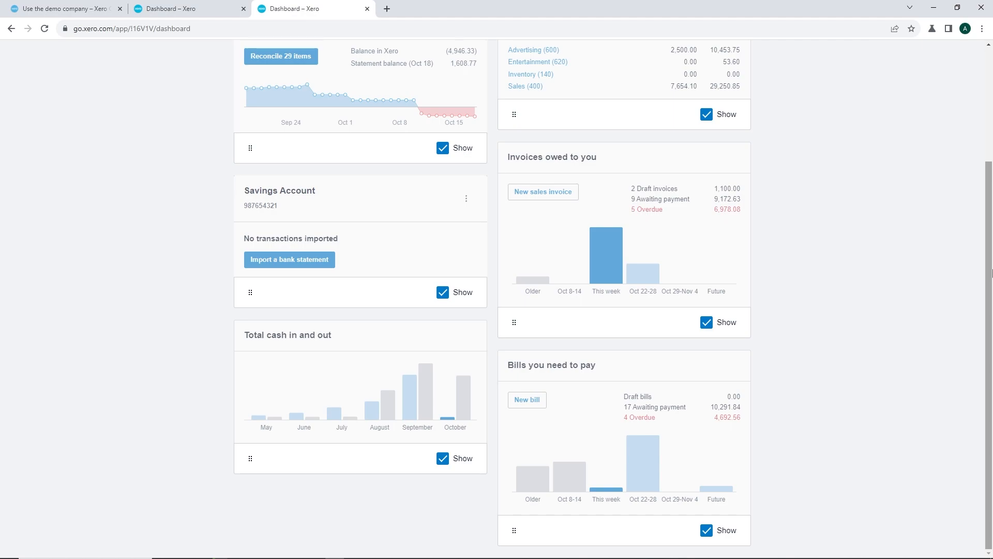
scroll(990, 272, up, 3)
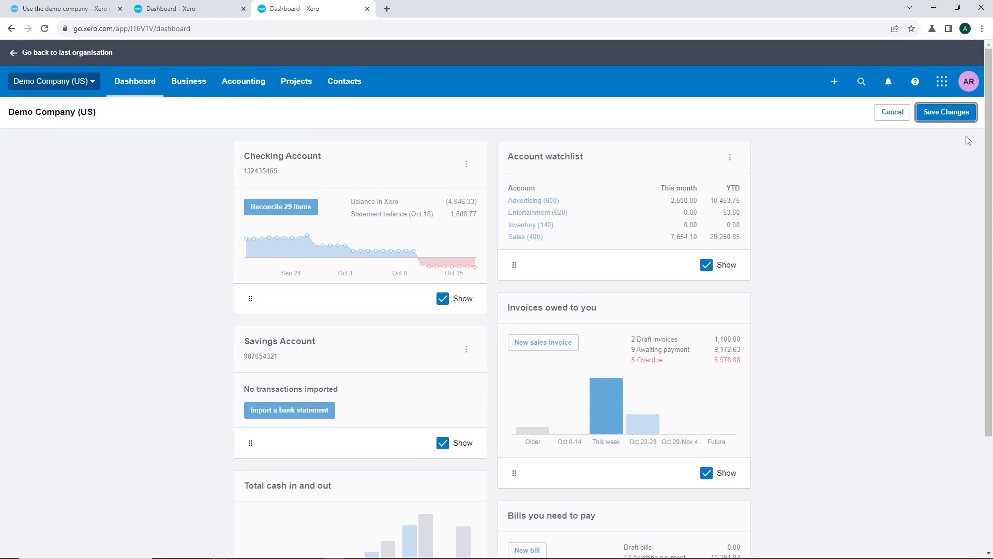
click(946, 114)
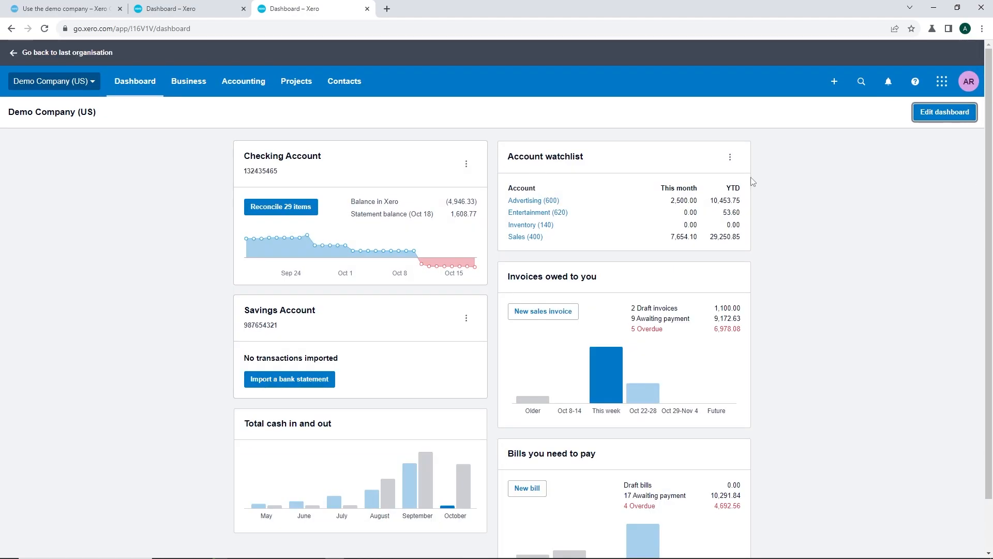
Look through the available Business, Accounting, Projects and Contacts functions.
click(175, 88)
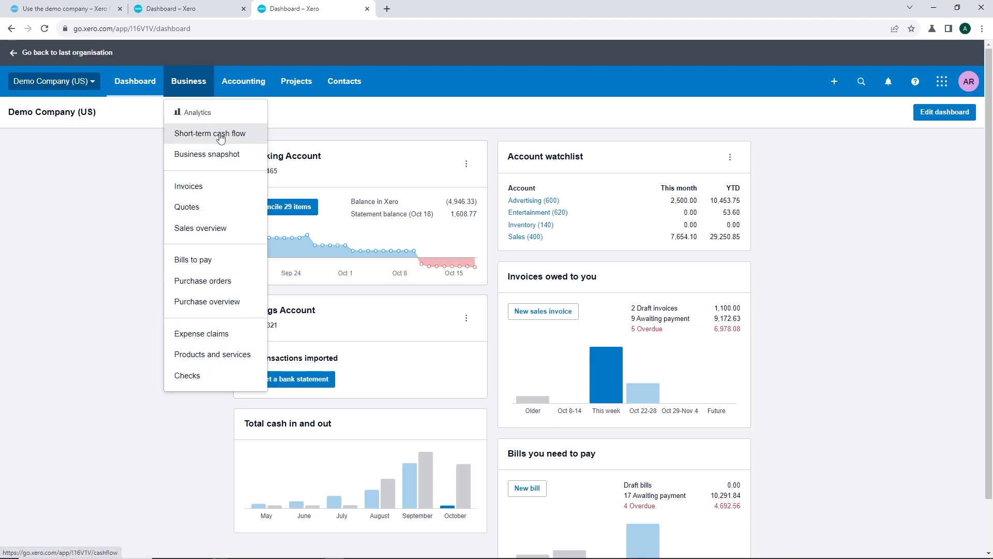
click(226, 95)
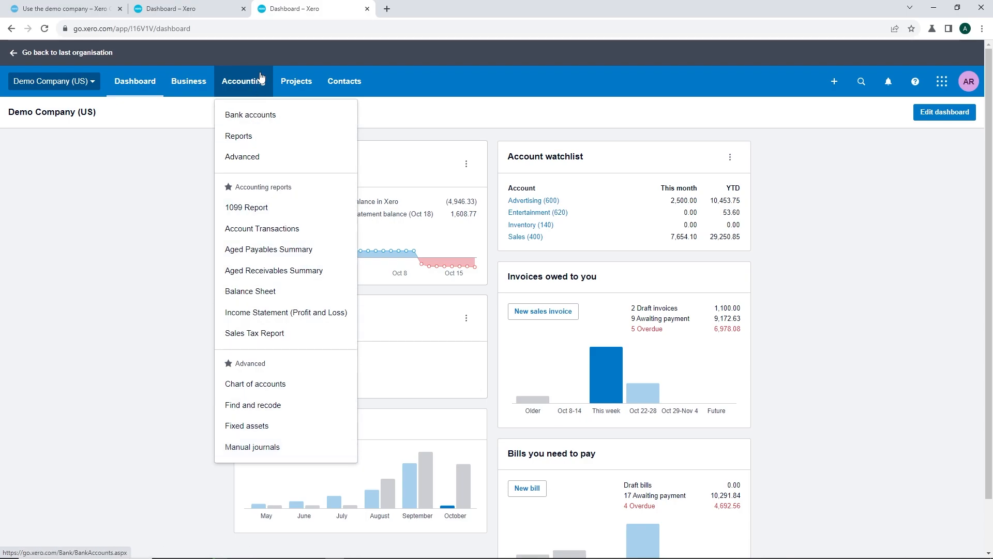
click(288, 81)
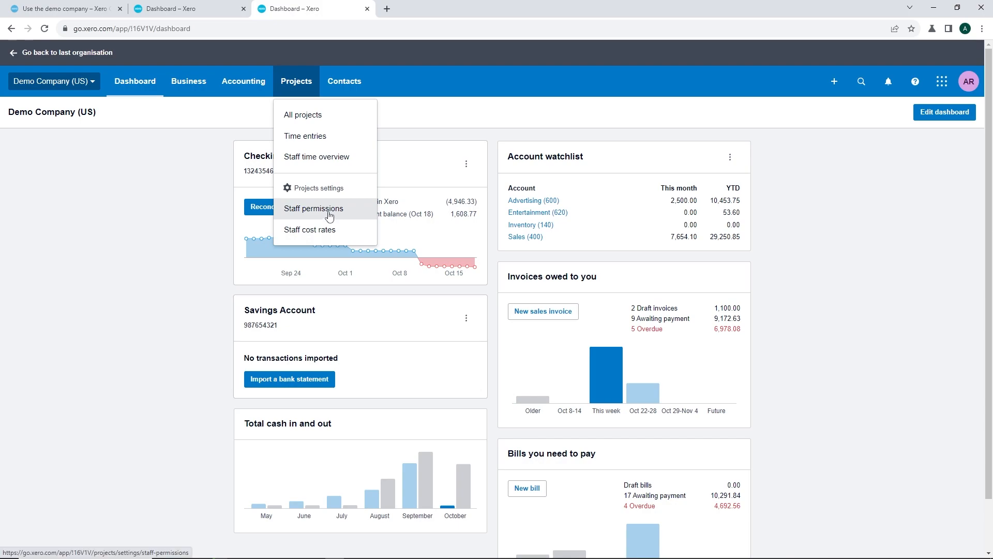
click(354, 81)
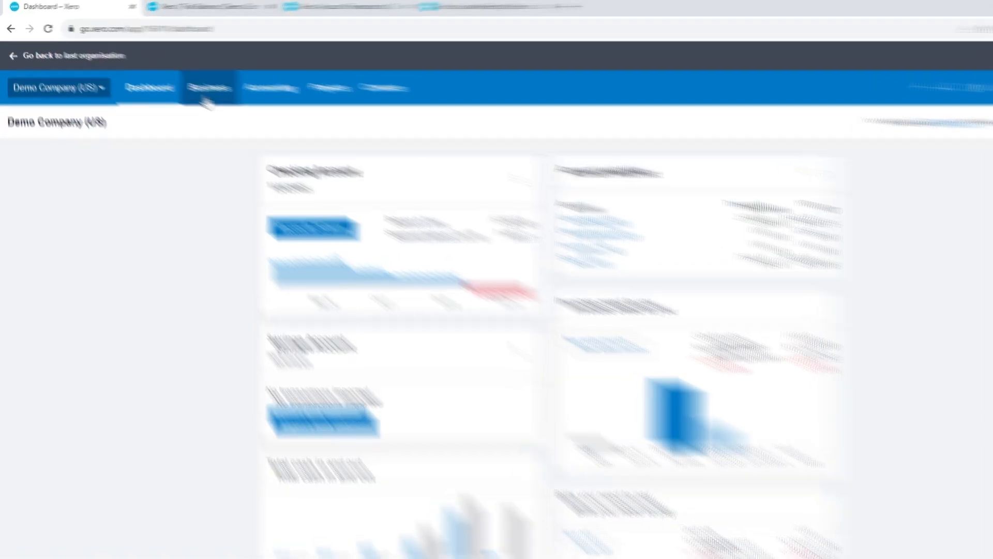
Open the Bills to pay list and review its options for creating, exporting and displaying bills.
click(189, 82)
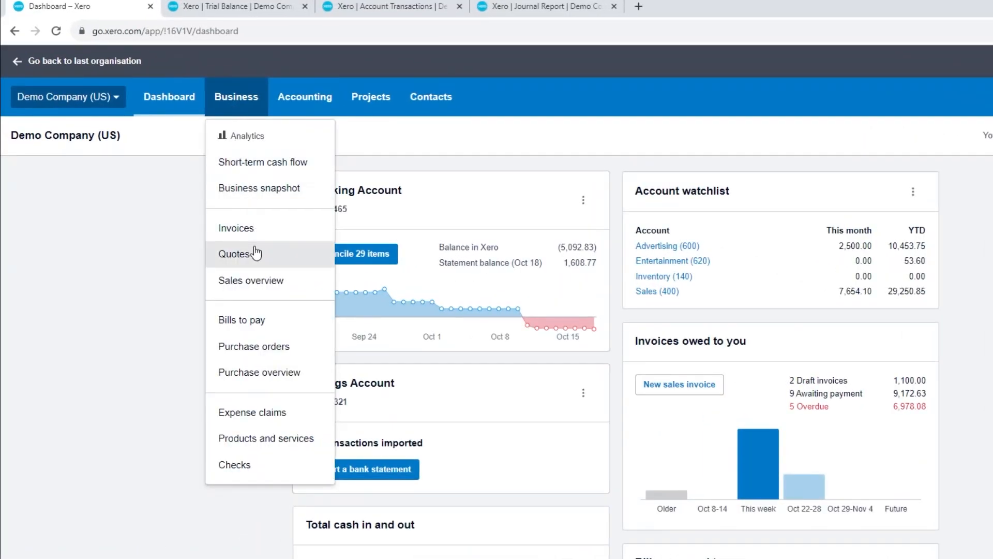
click(283, 324)
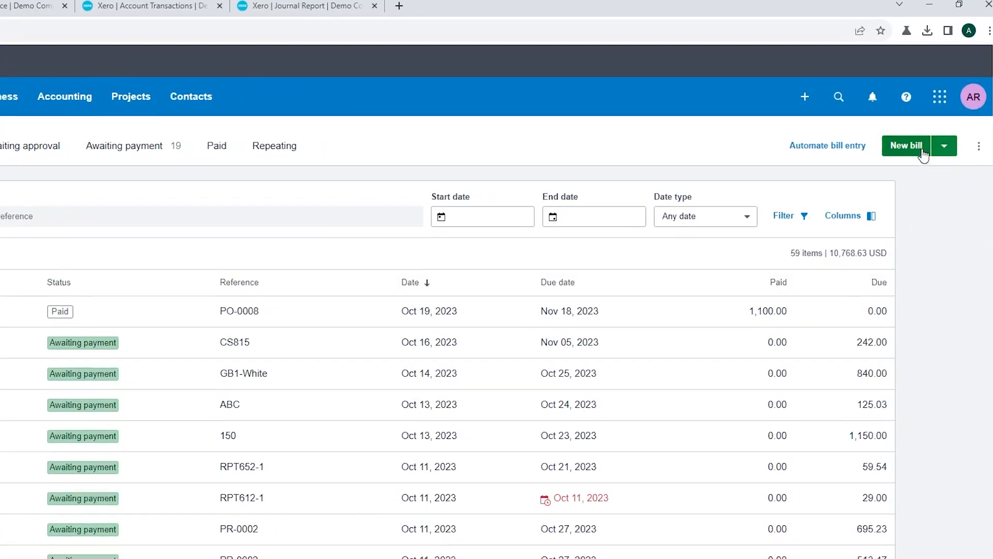
click(950, 138)
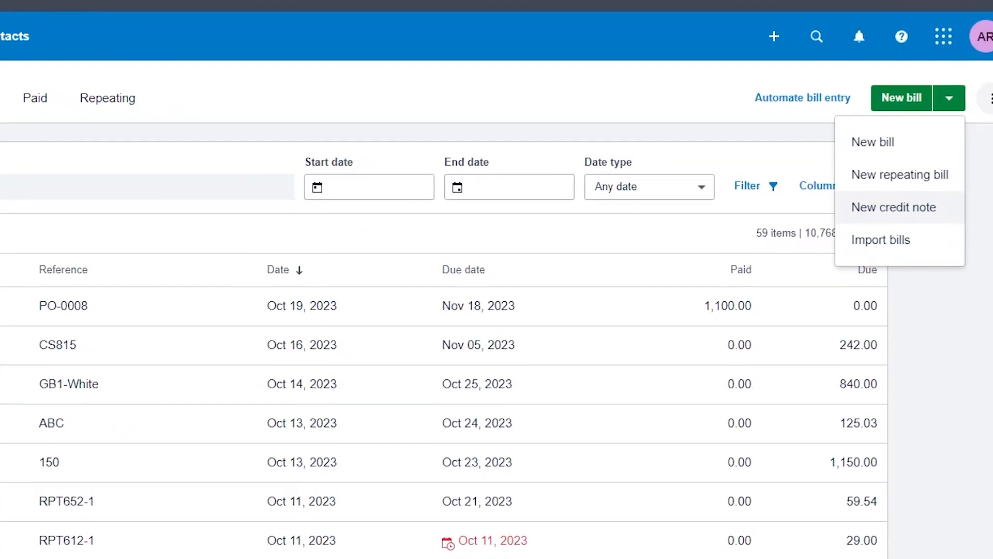
click(992, 111)
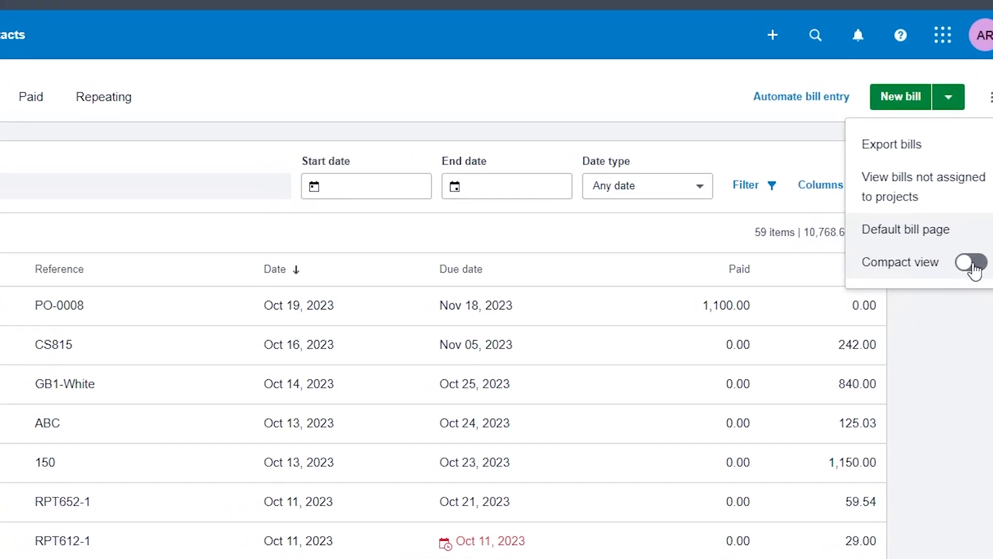
click(973, 311)
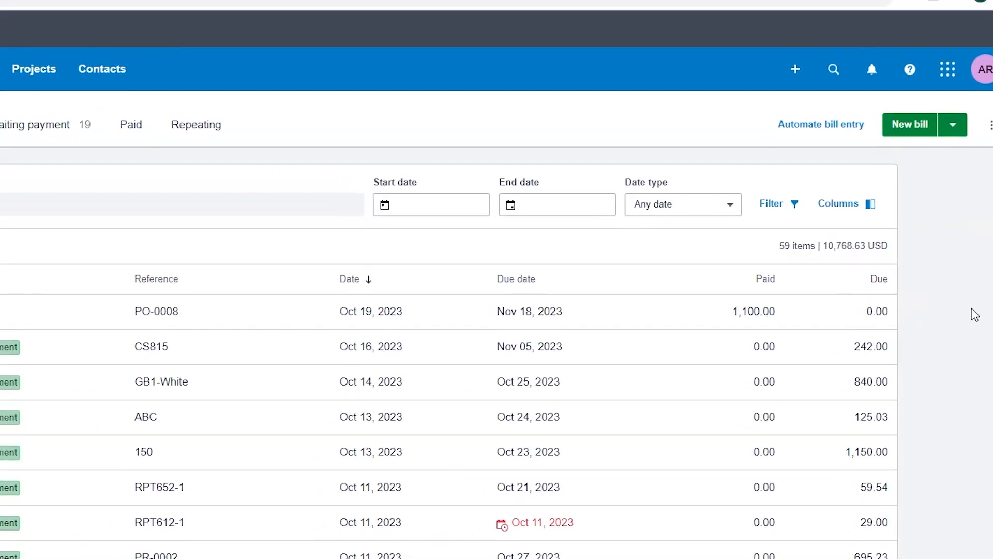
Create a new bill with PC Complete as the supplier.
click(805, 96)
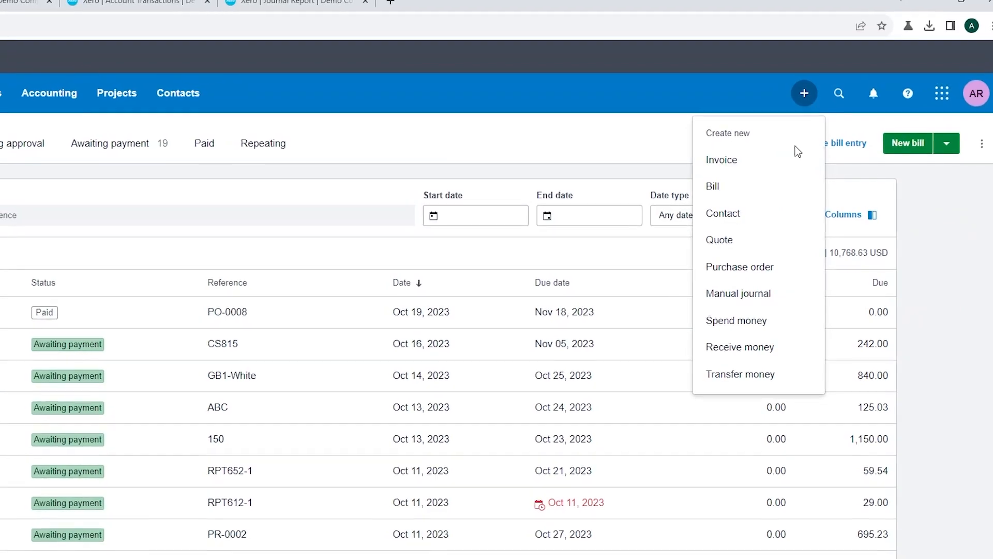
click(789, 189)
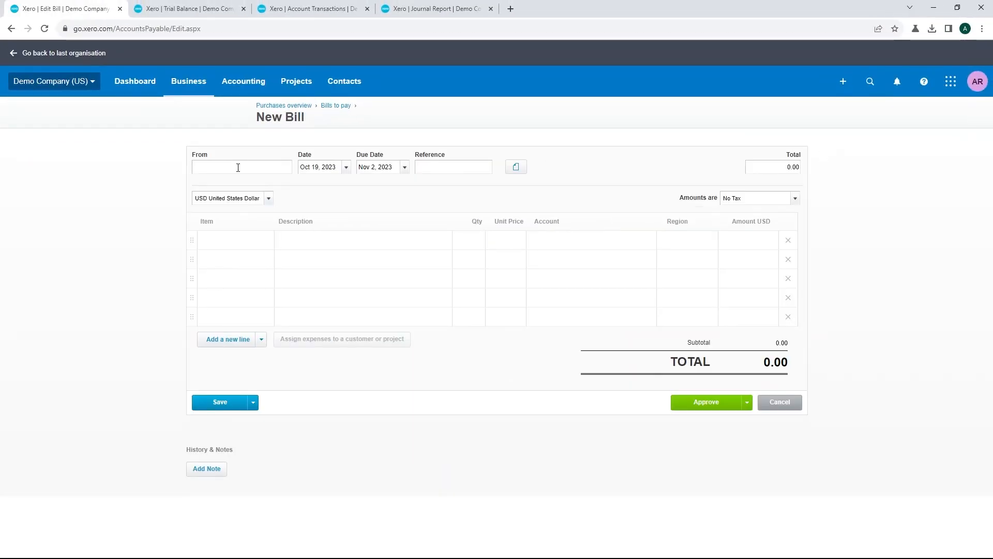
click(238, 167)
text(com)
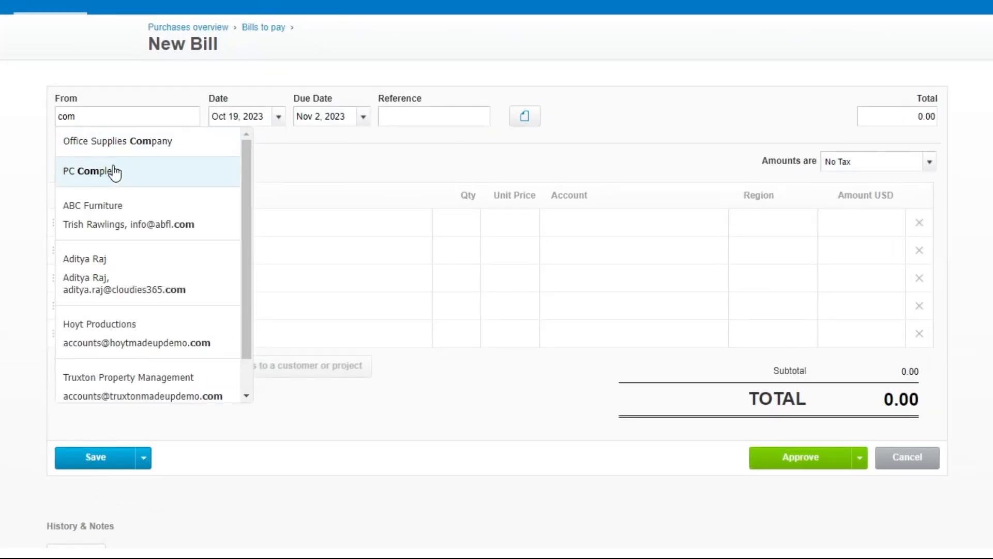
click(114, 172)
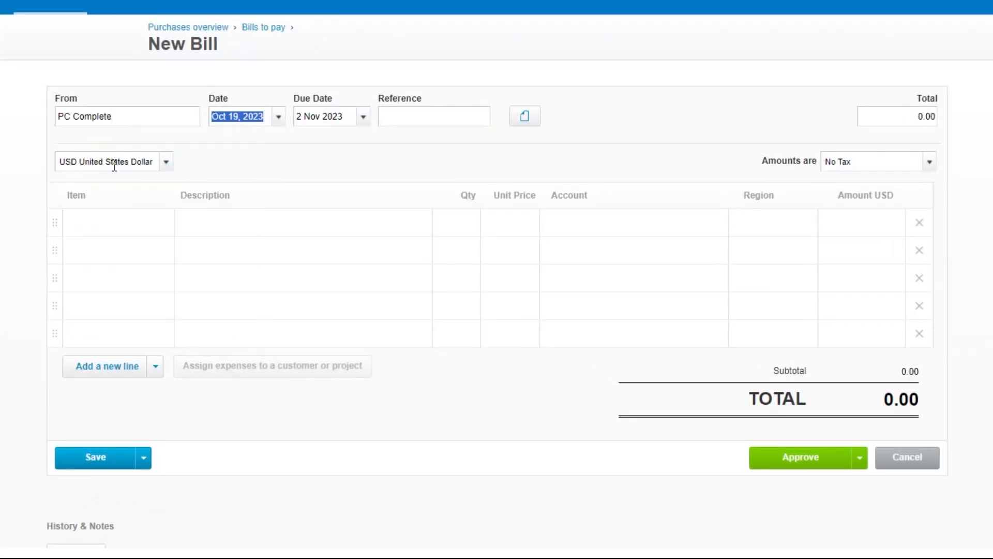
Fill in the bill's first line with description x1 MacBook Pro, quantity 1.00 and unit price 1,690.00.
click(424, 106)
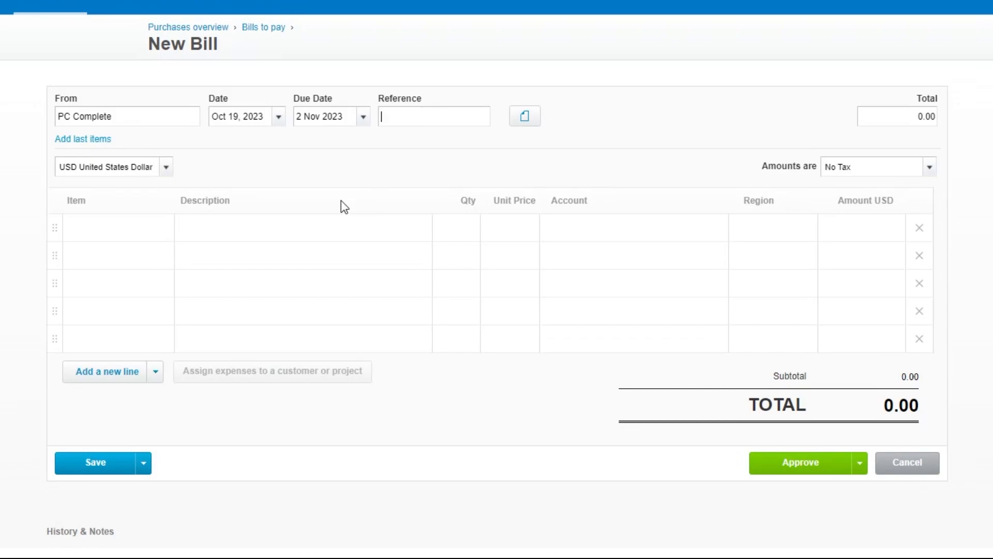
click(256, 231)
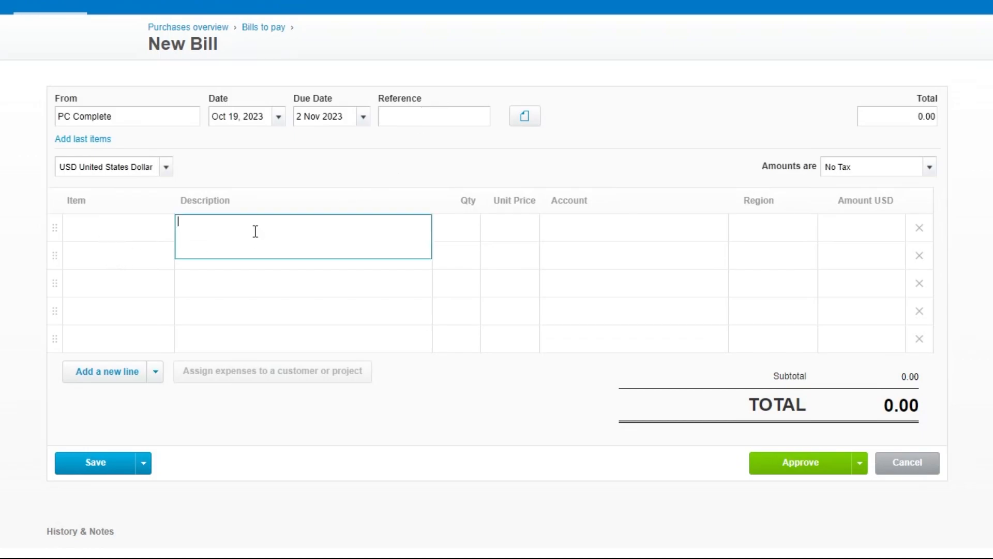
text(x1 MacBook Pro)
click(446, 230)
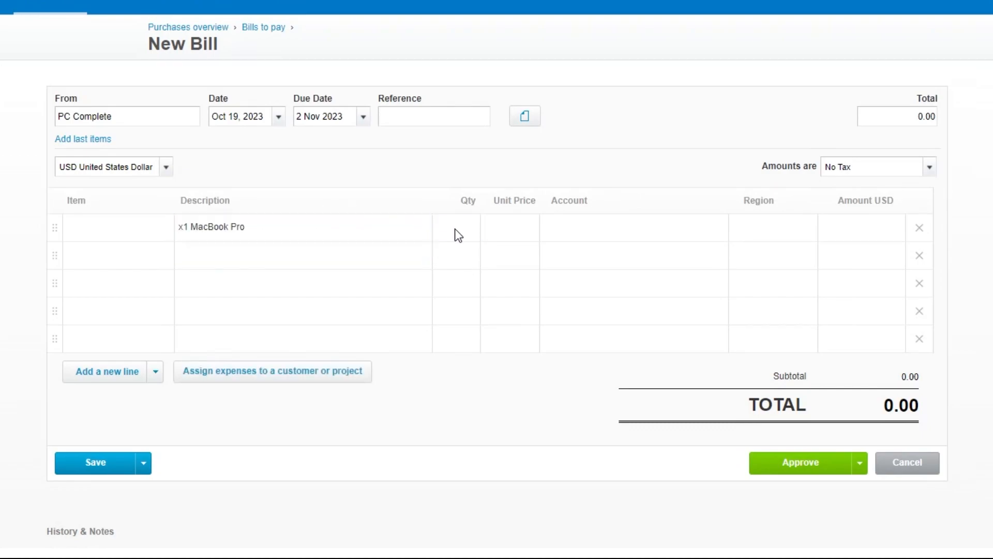
click(517, 246)
click(517, 231)
click(707, 236)
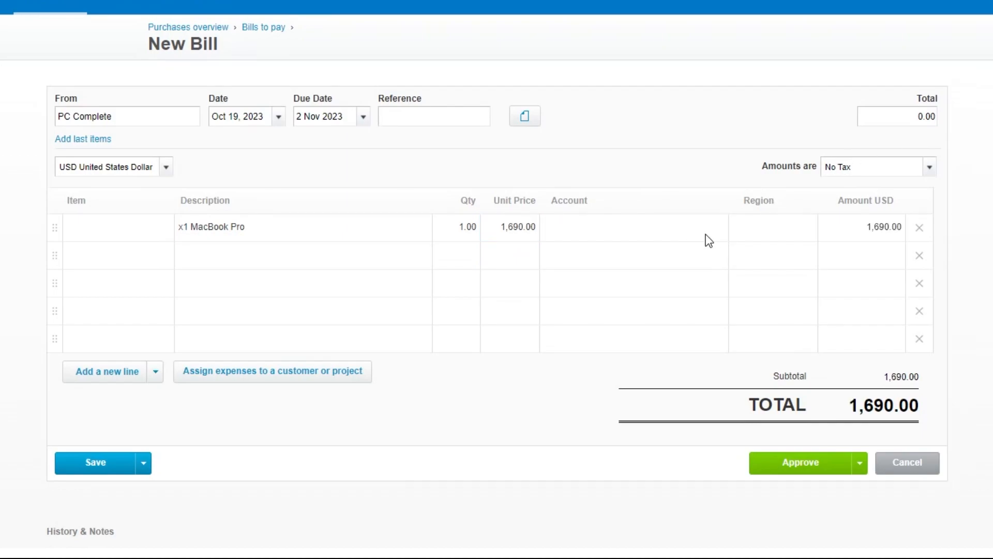
Assign the MacBook Pro line to the Computer Equipment account and approve the bill.
scroll(700, 372, down, 8)
scroll(702, 371, down, 10)
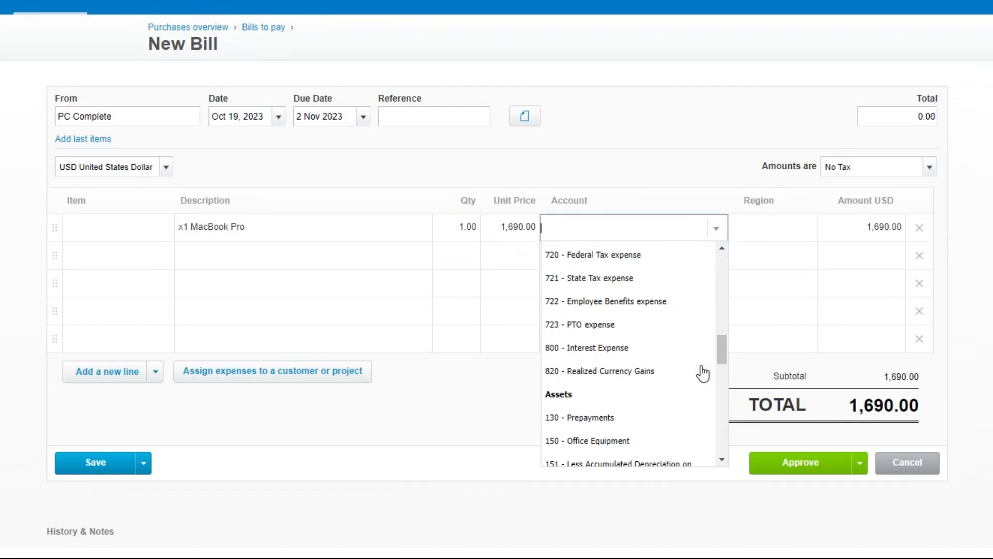
click(634, 349)
click(729, 417)
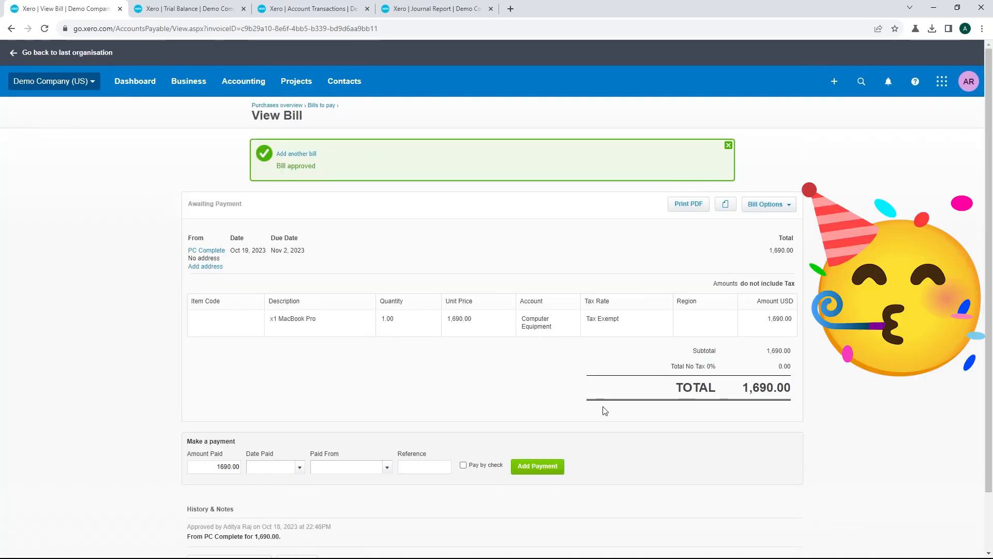
Open the PC Complete bill from the list of bills awaiting payment.
click(187, 91)
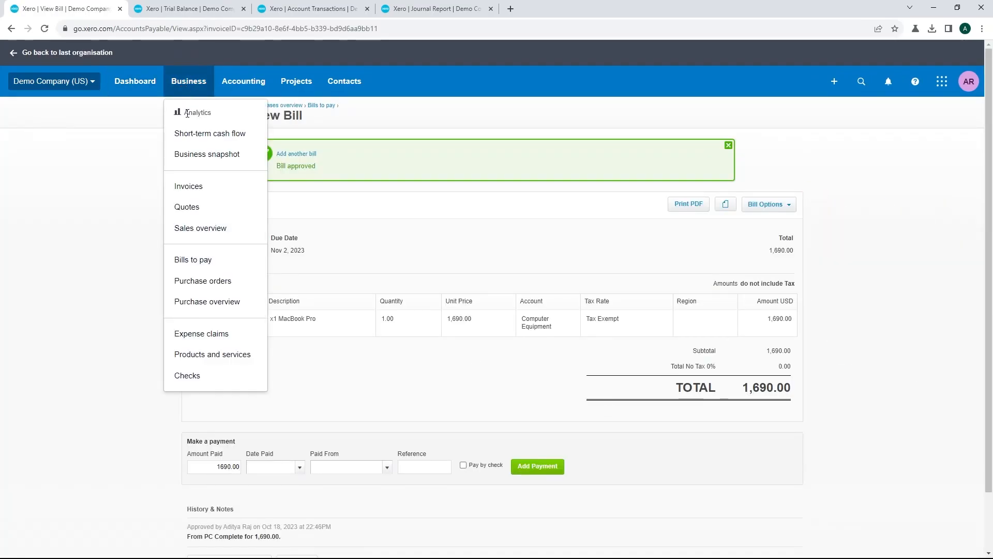
click(223, 309)
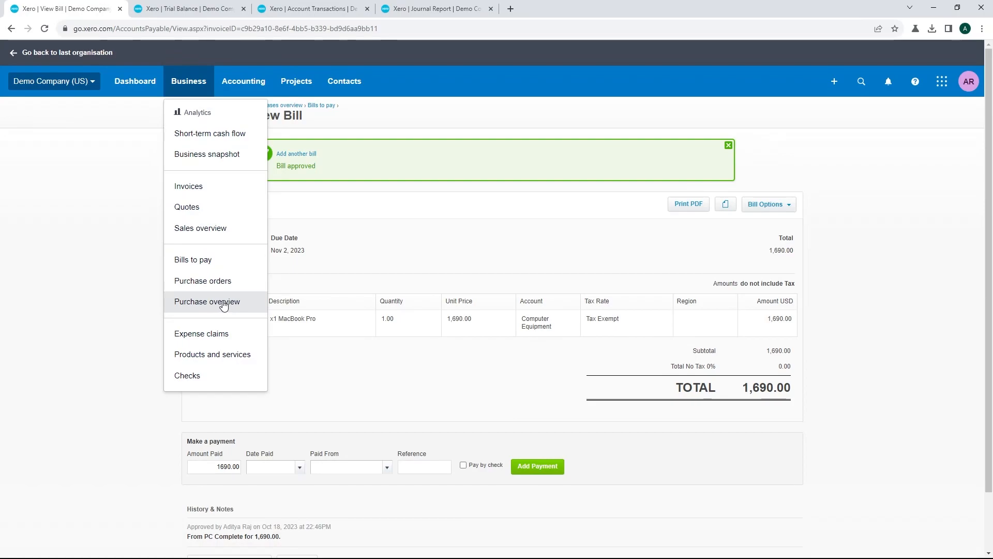
click(226, 263)
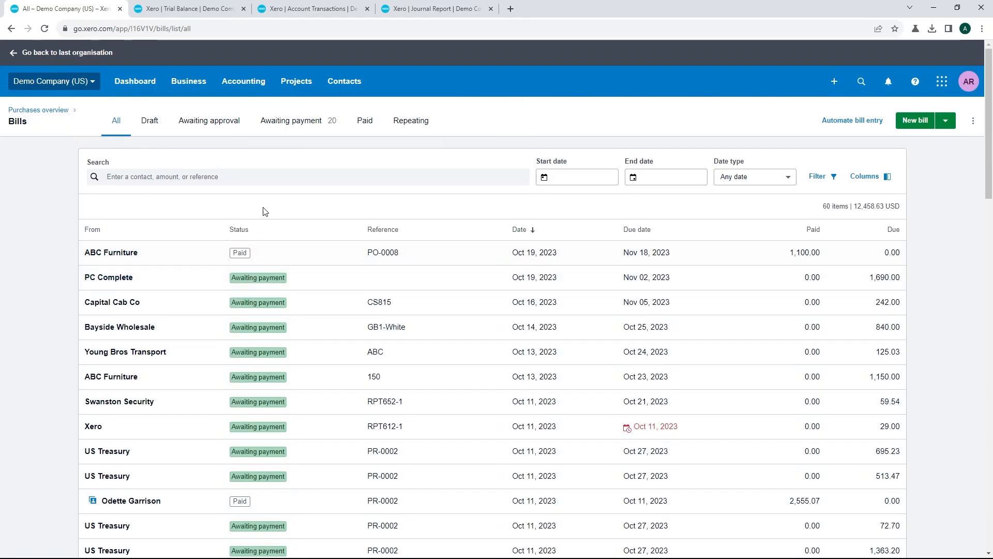
click(277, 133)
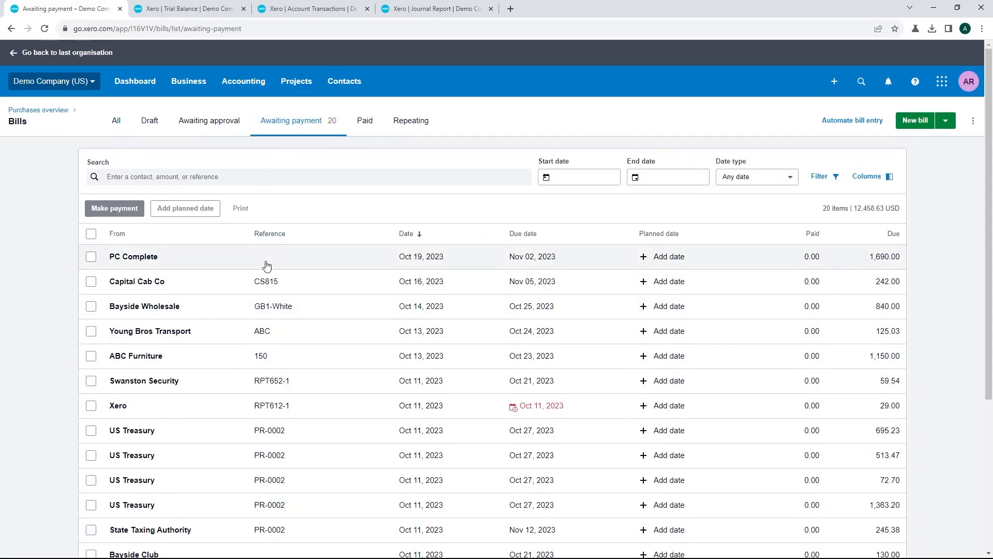
click(194, 266)
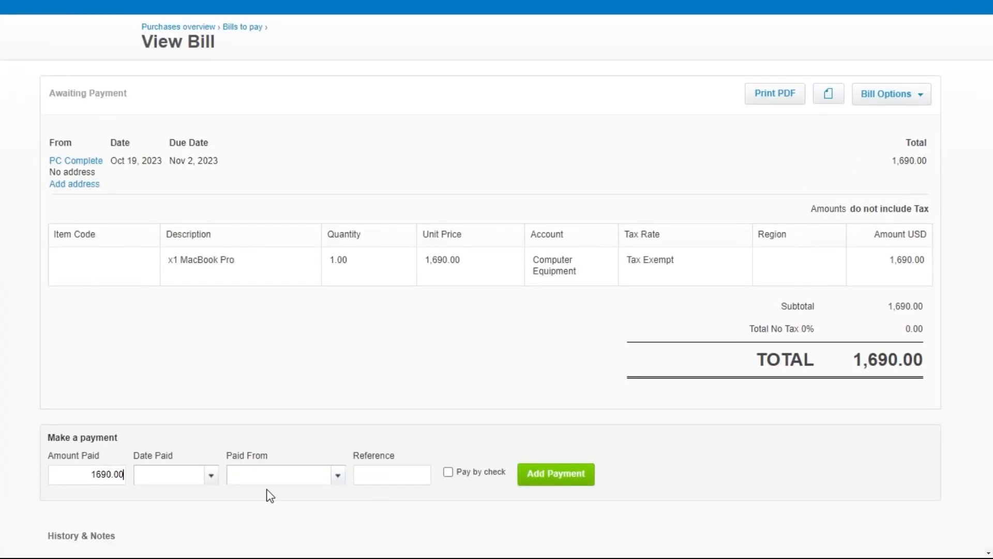
Record a 1690.00 payment on the bill, dated Oct 26, 2023 and paid from 090 - Checking Account.
click(207, 476)
click(295, 414)
click(337, 481)
click(326, 533)
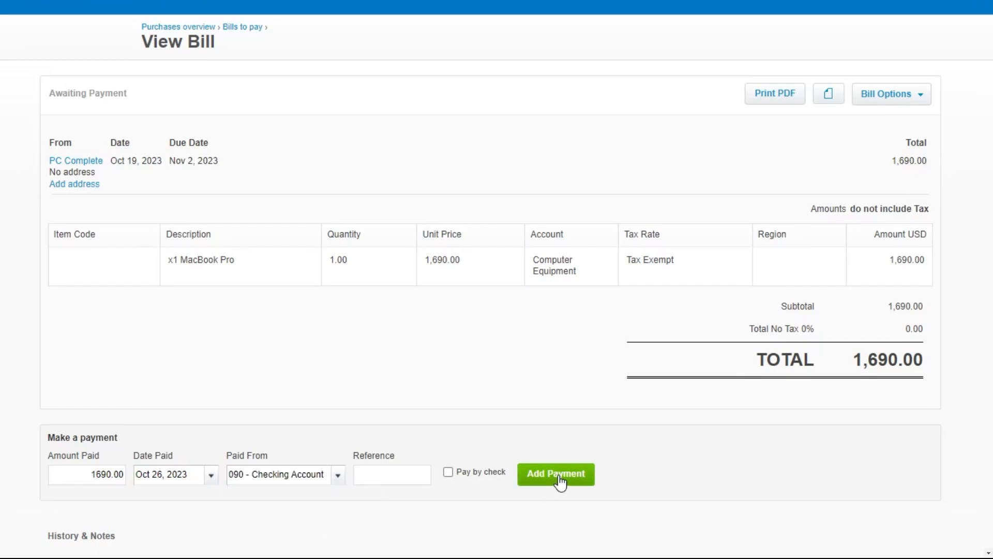
click(559, 480)
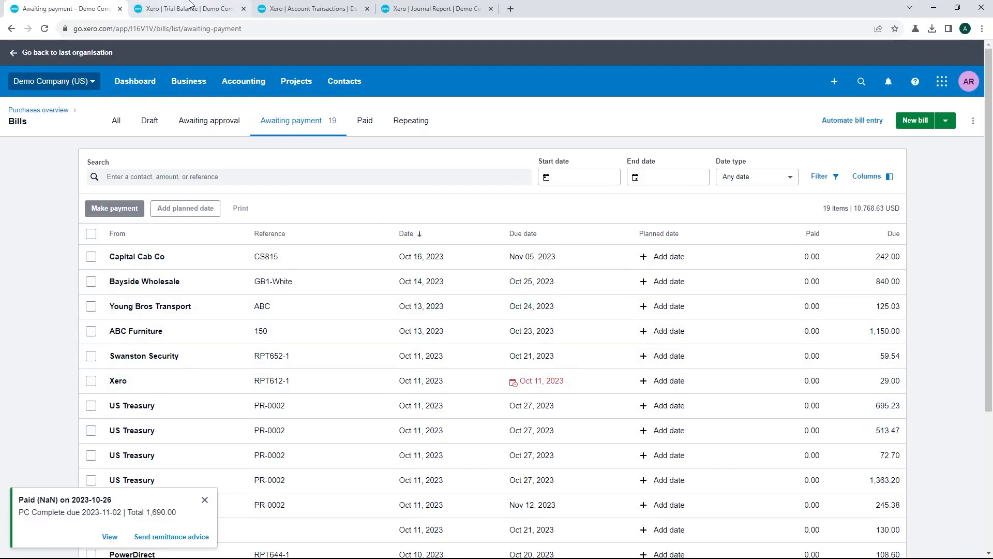
Update the Trial Balance and the Journal Report to examine the entries from the PC Complete bill and payment.
click(187, 8)
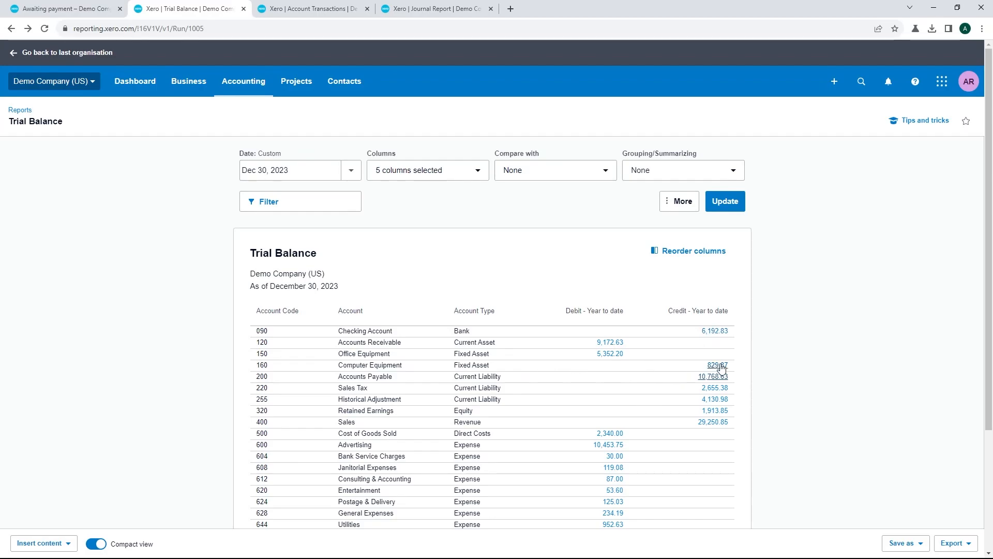
click(725, 201)
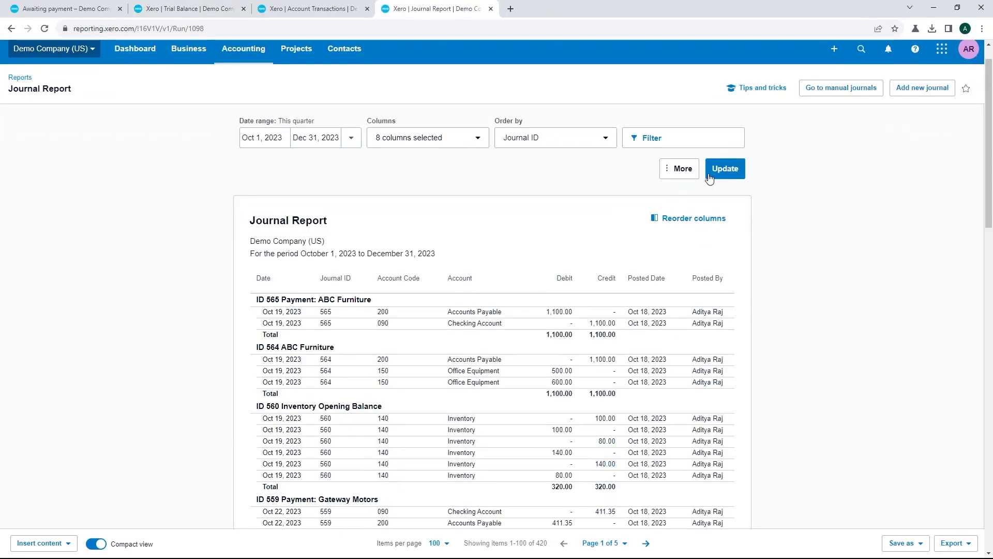
click(710, 178)
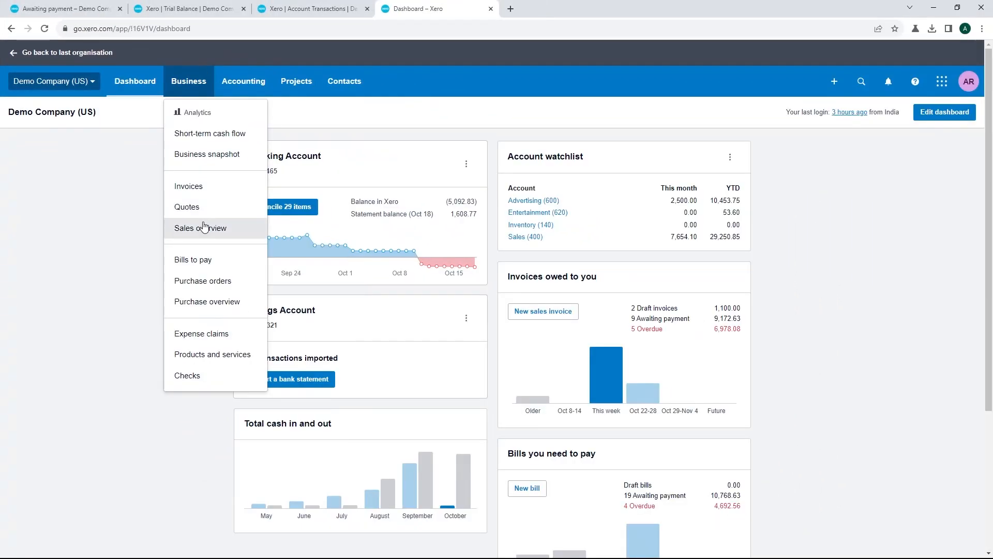
Create a new quote with Bank West as the contact.
click(258, 252)
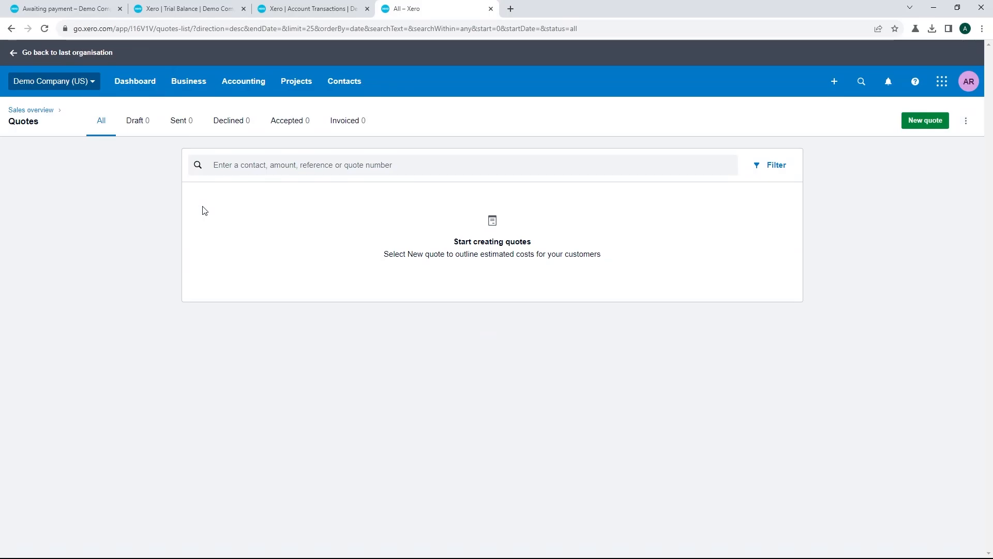
click(928, 123)
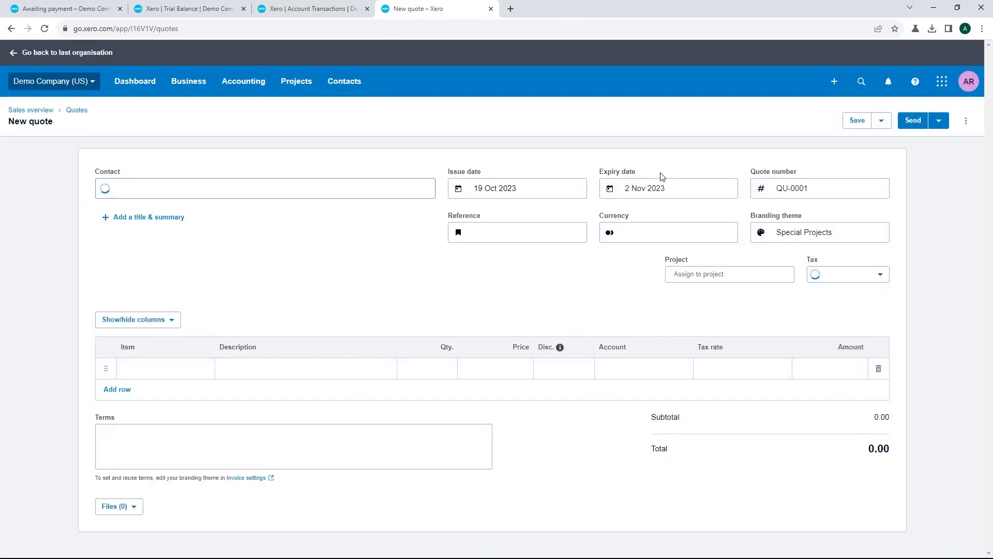
click(363, 189)
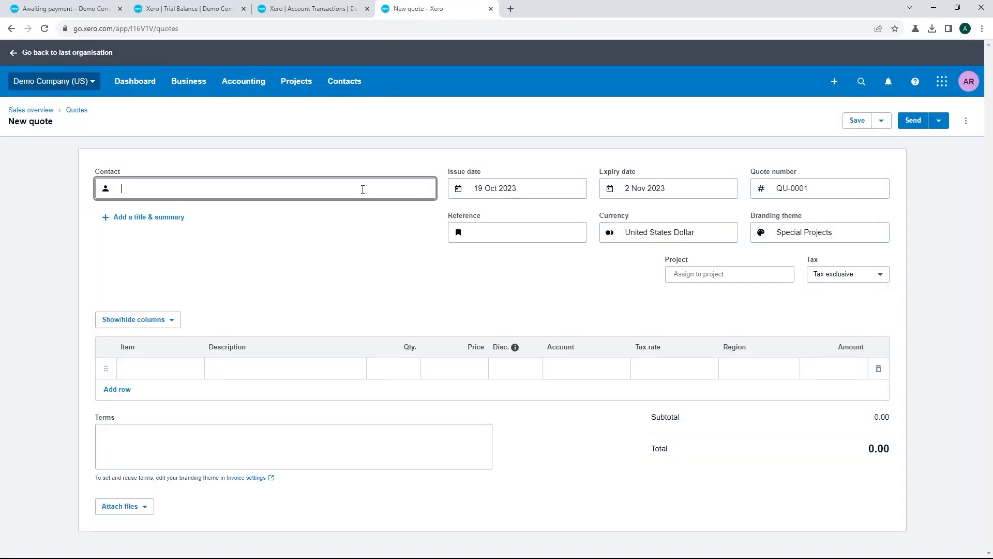
text(a)
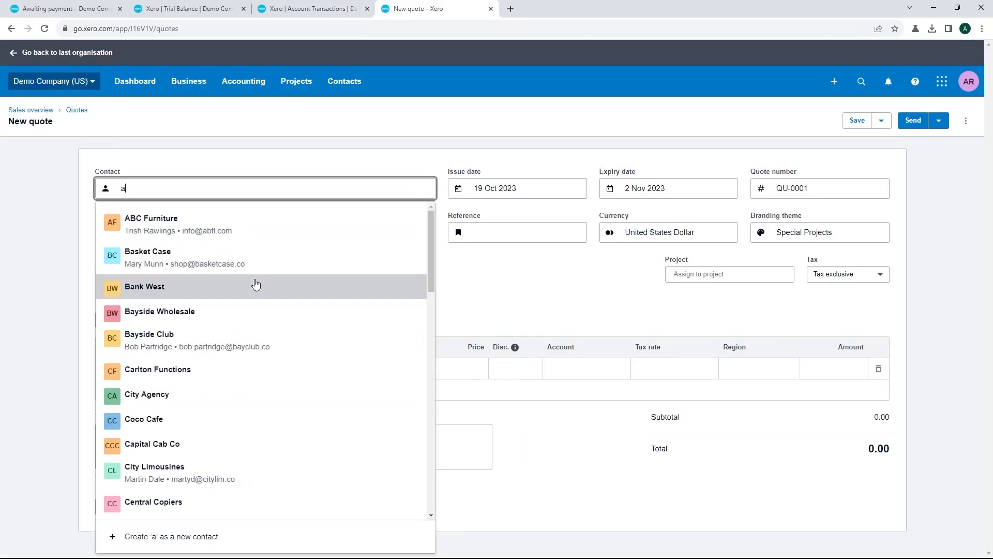
click(320, 221)
Add the GB9-White golf balls 9 pack to the quote with quantity 7 and tax rate BOE Use Tax.
click(187, 367)
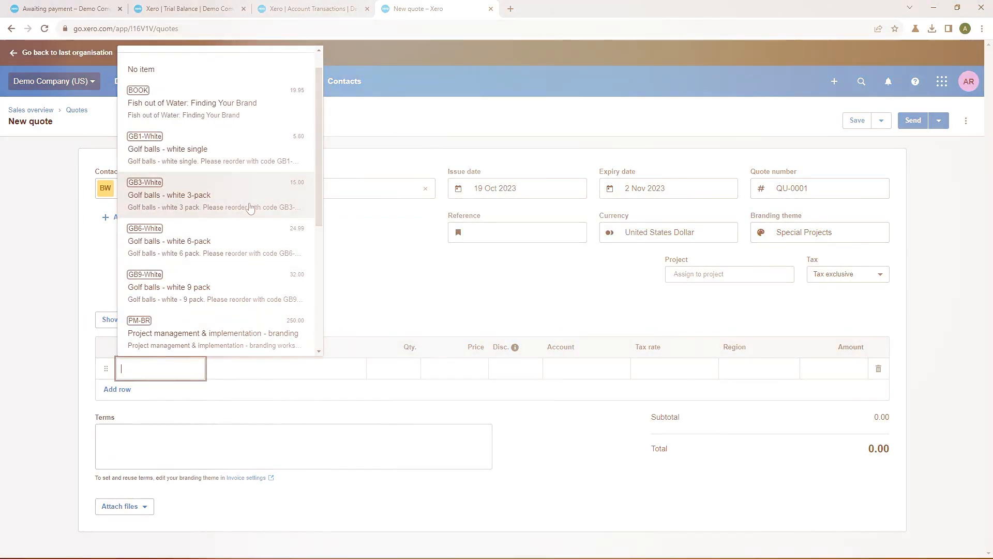
scroll(261, 250, down, 3)
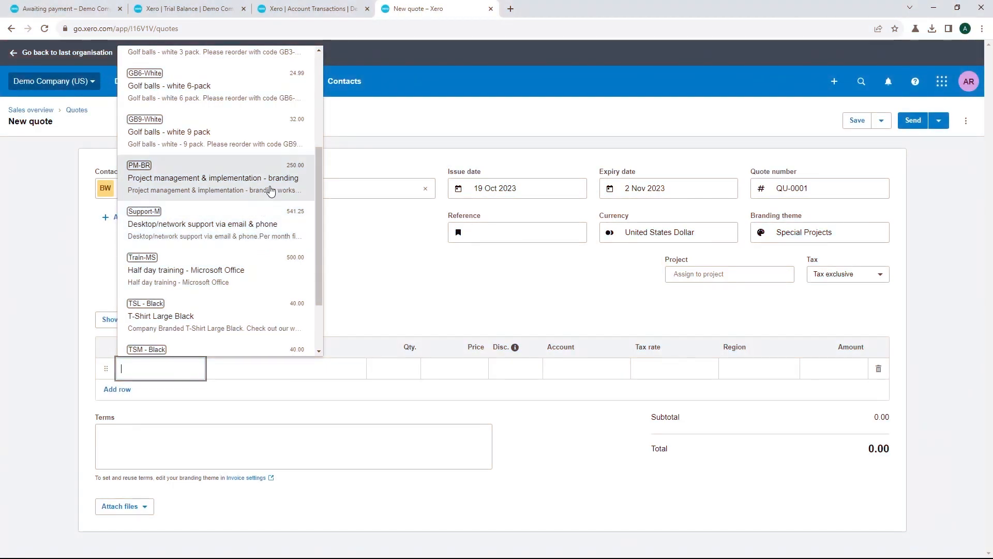
click(254, 138)
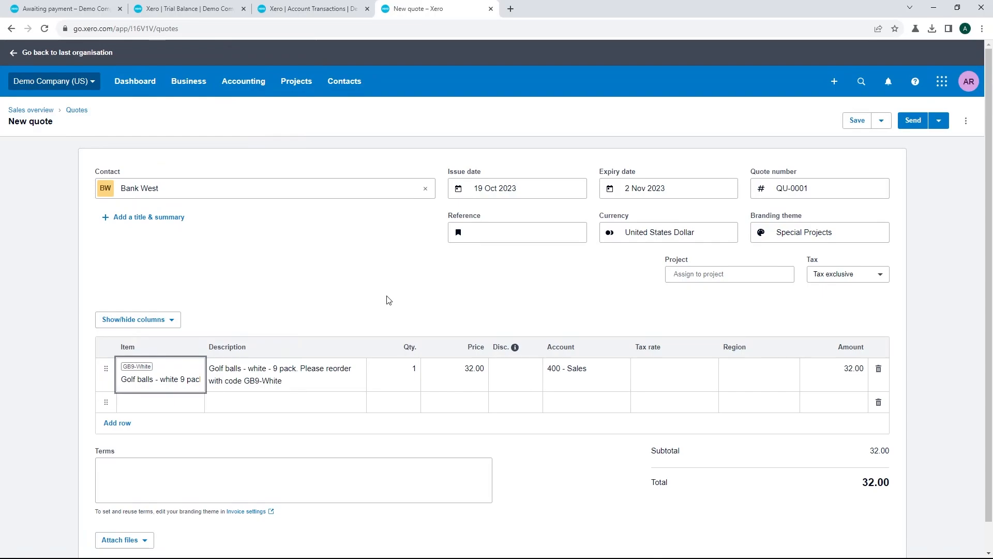
click(406, 376)
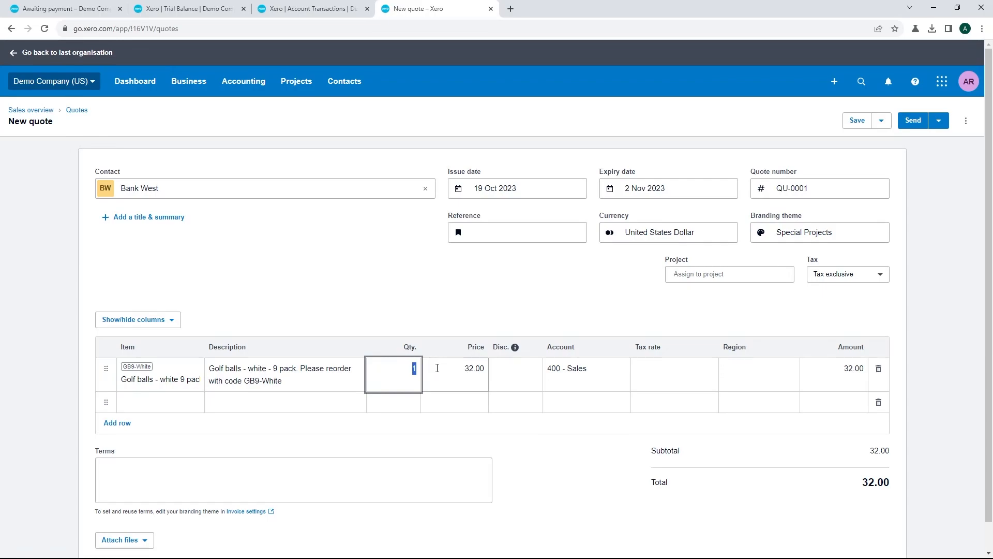
text(7)
click(673, 313)
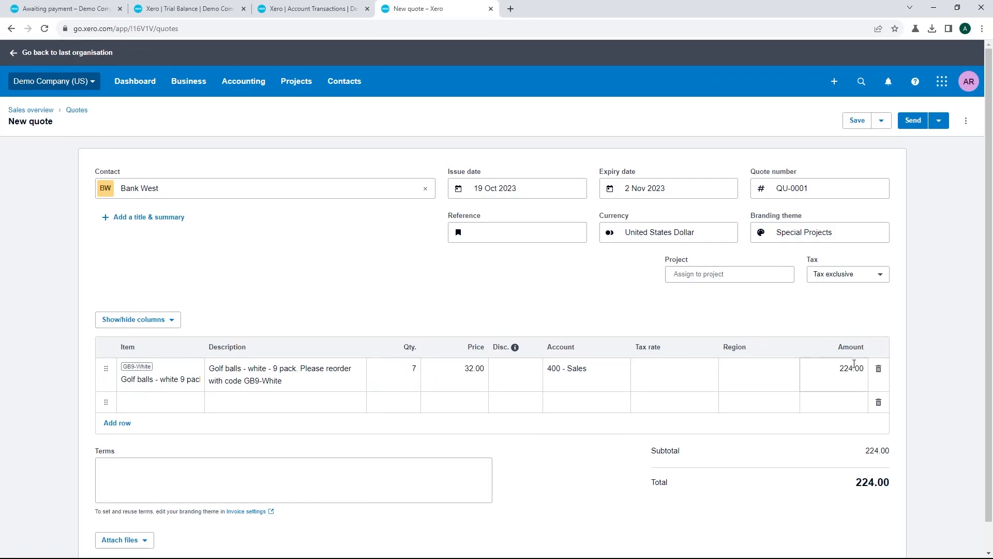
scroll(705, 361, down, 1)
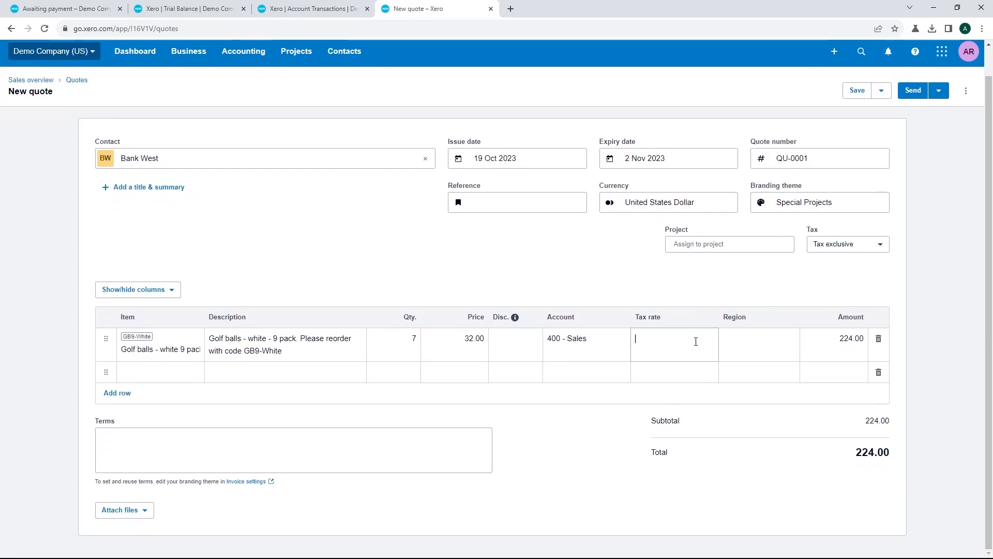
click(696, 341)
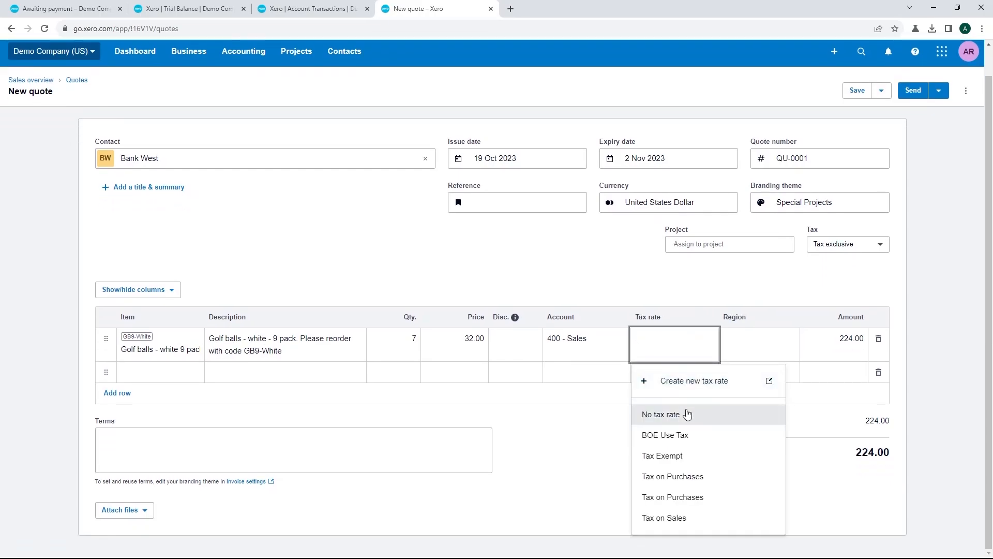
click(693, 441)
Set the quote's reference to #C3PO and its terms to Unconditional surrender.
click(567, 207)
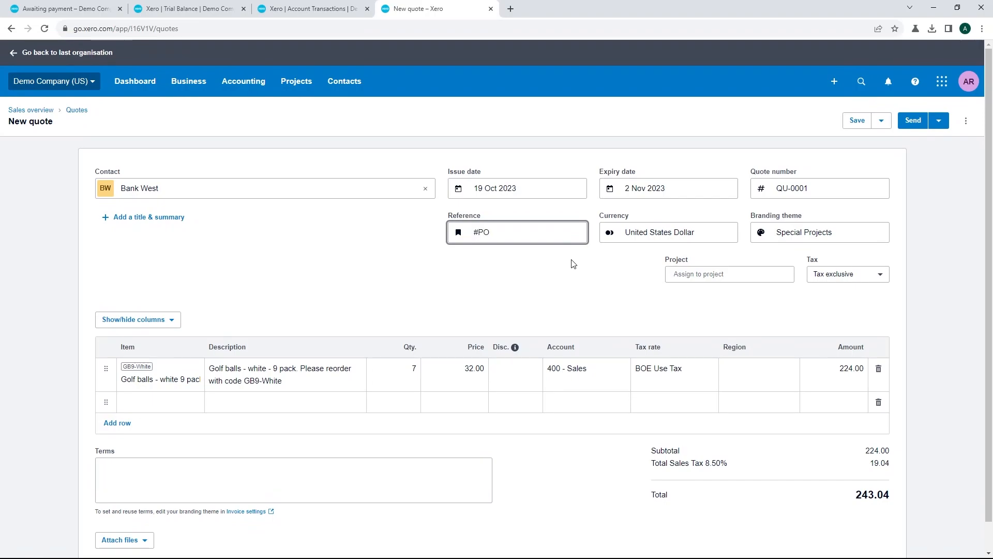
scroll(595, 297, down, 1)
click(352, 469)
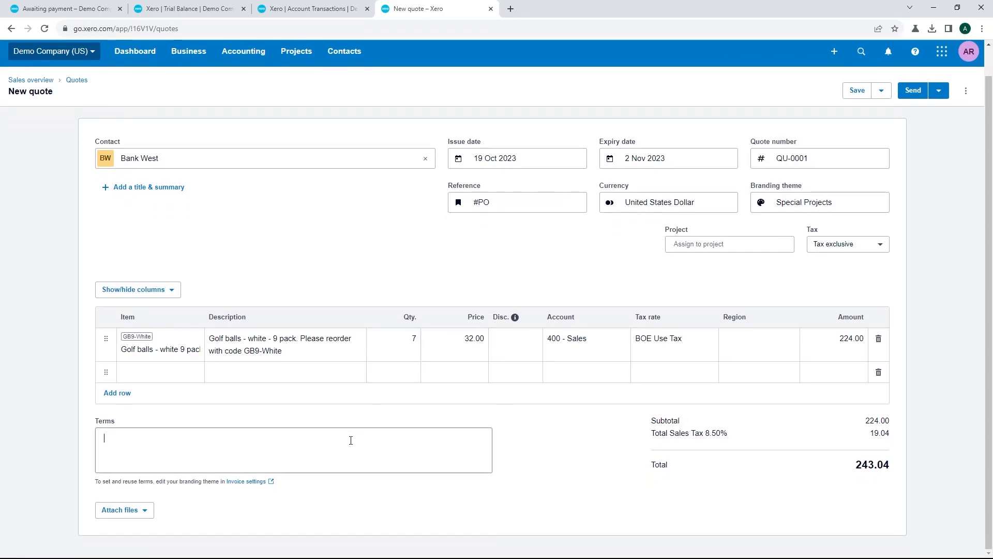
click(479, 203)
text(C3)
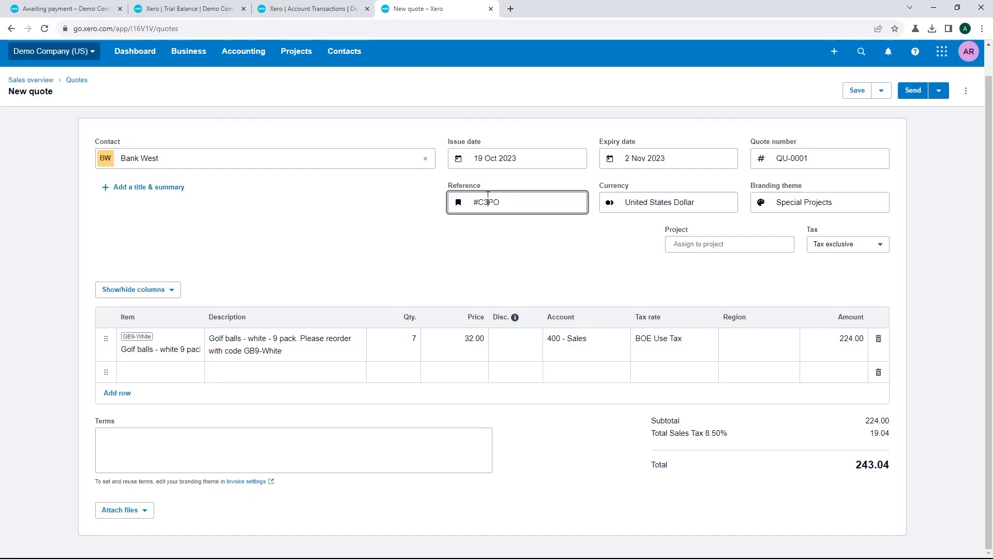
click(254, 446)
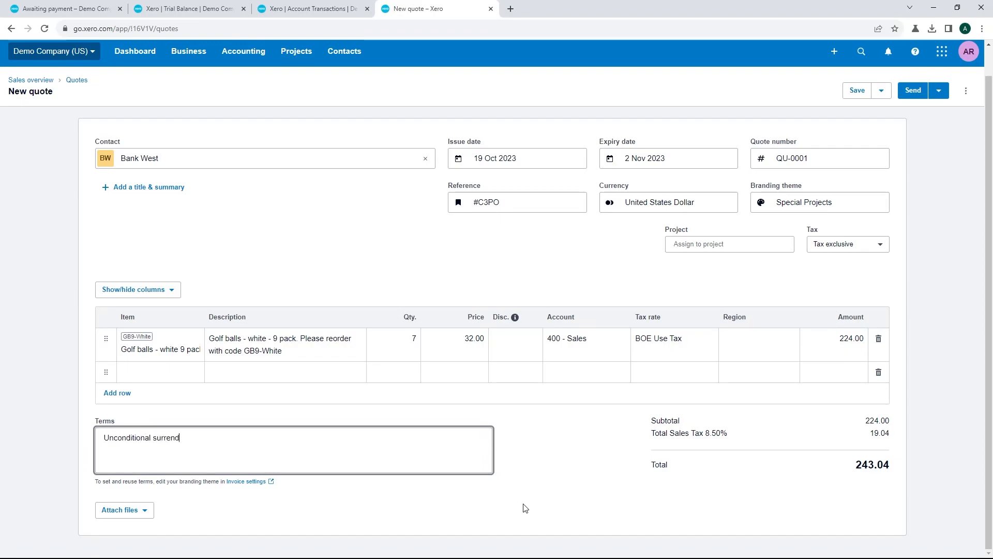
click(558, 491)
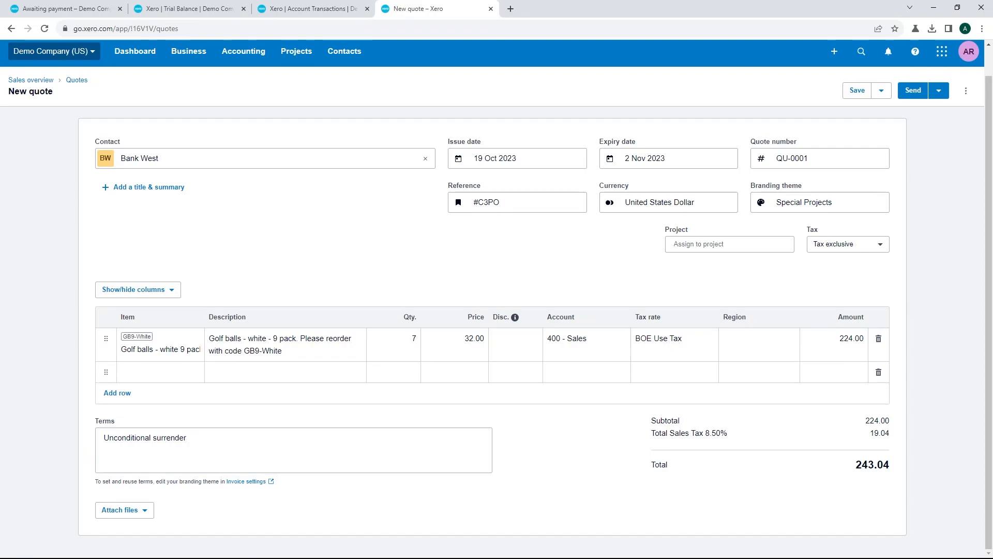
Check the quote's file attachment options and mark the quote as sent.
click(131, 510)
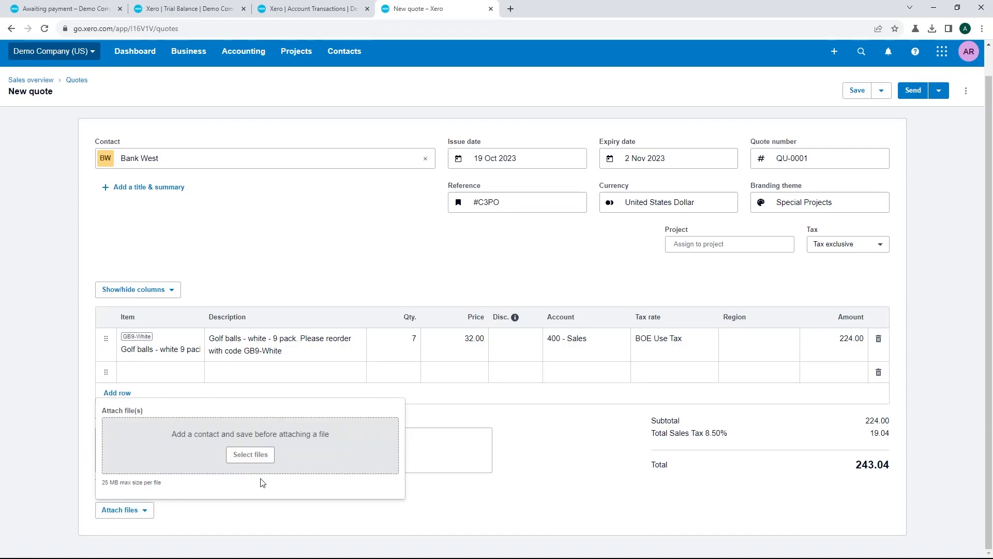
click(536, 498)
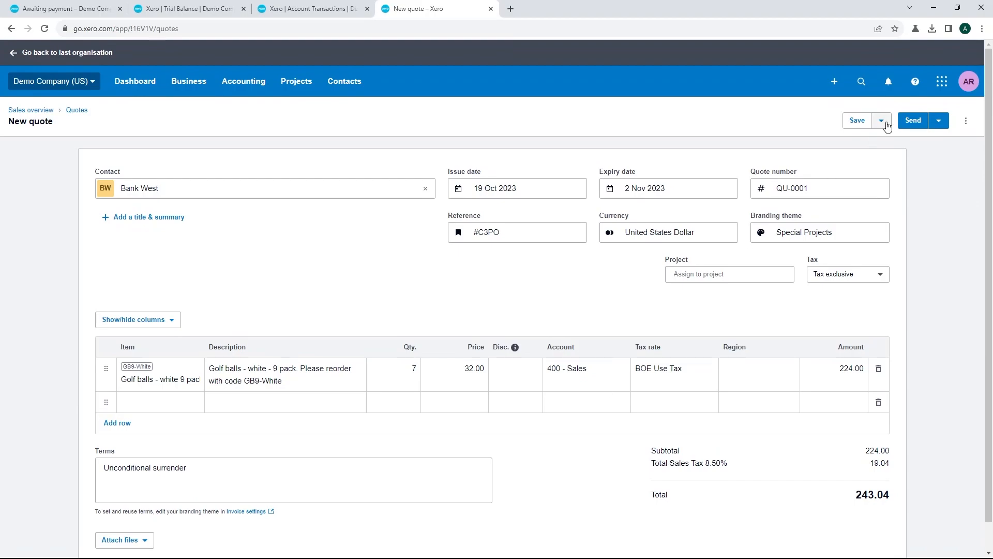
click(938, 120)
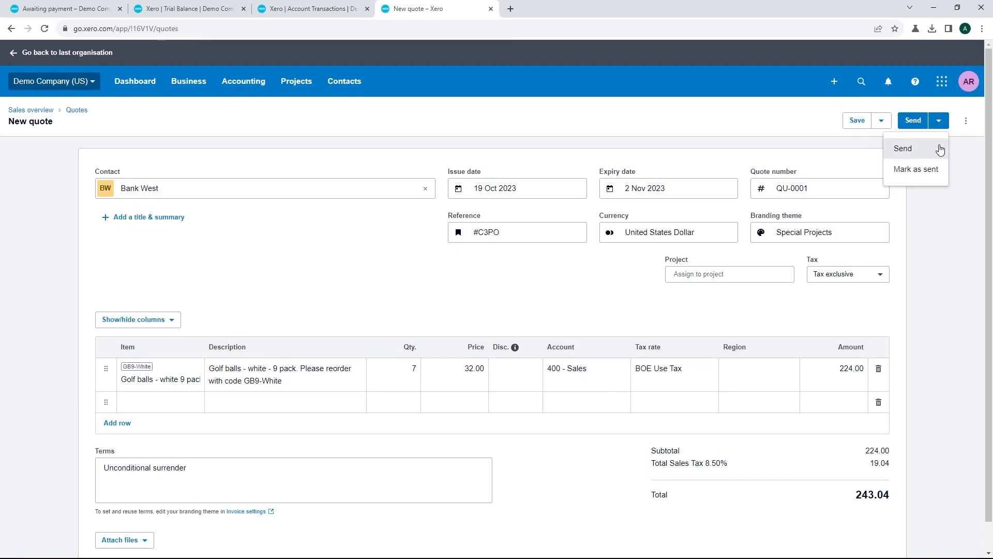
click(915, 171)
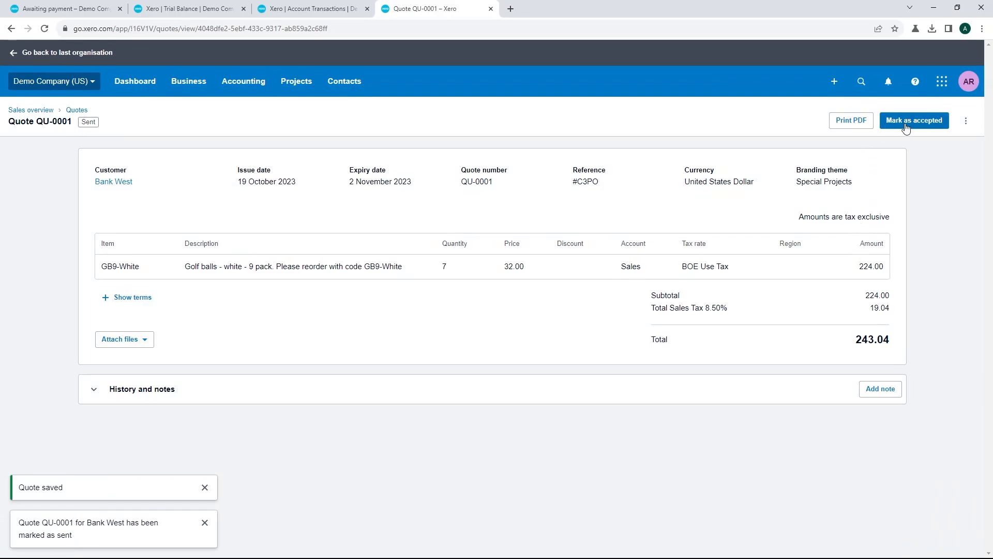
Review the additional actions for the sent quote and the available Business functions.
click(973, 127)
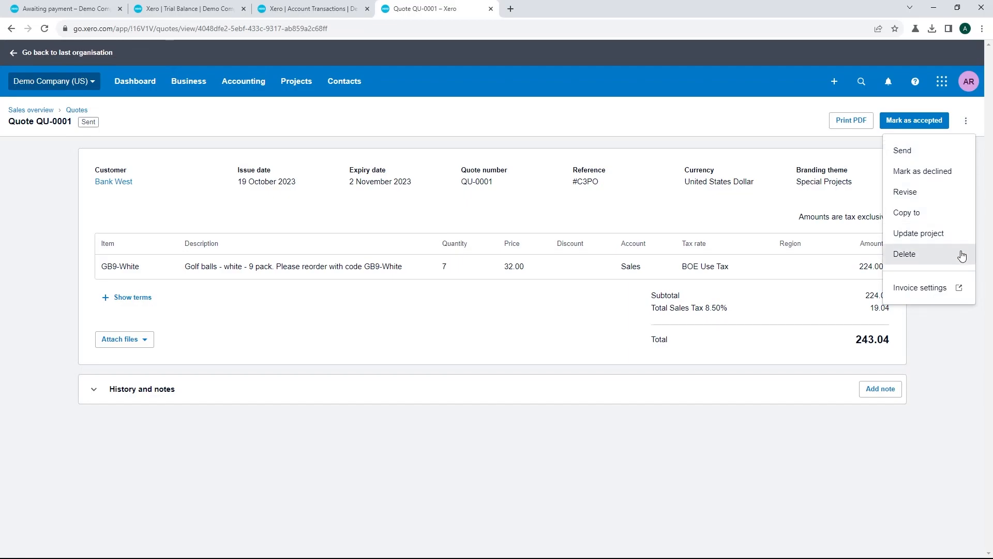
click(991, 237)
click(184, 83)
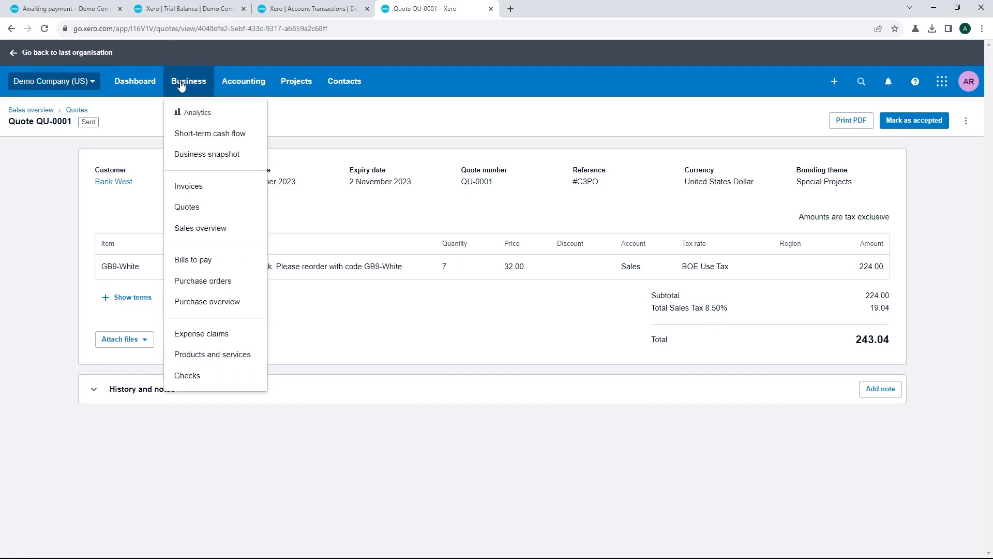
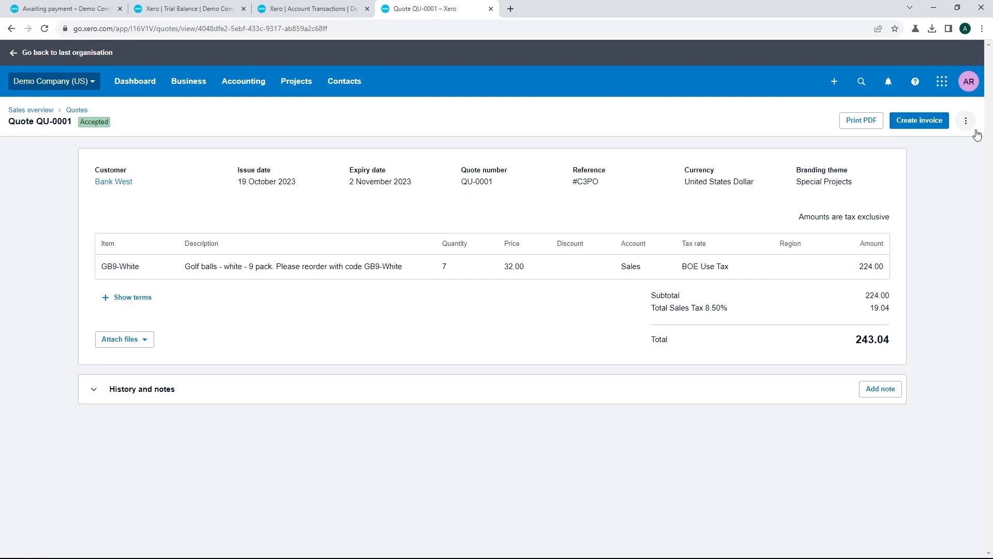
Create an invoice from the accepted Bank West quote without marking the quote as invoiced.
click(934, 124)
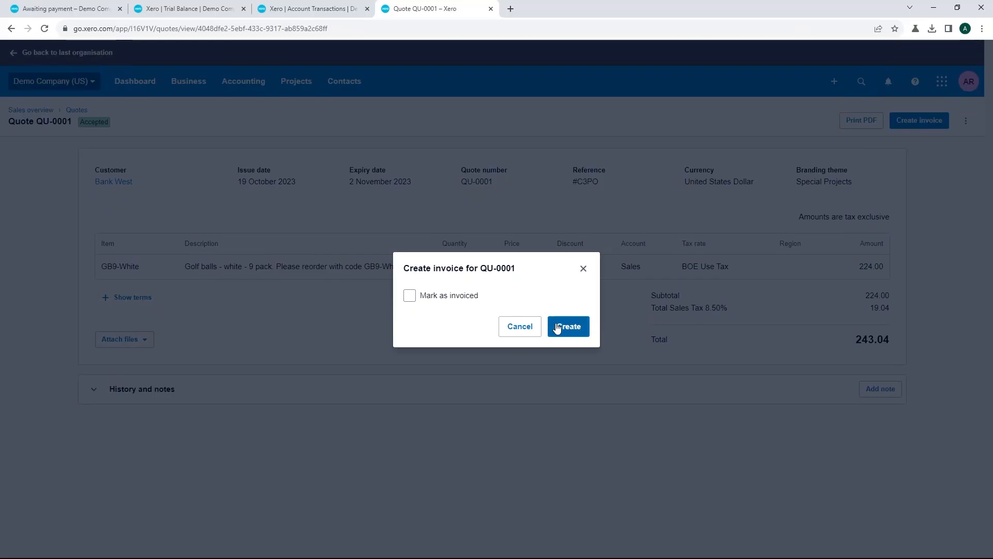
click(557, 324)
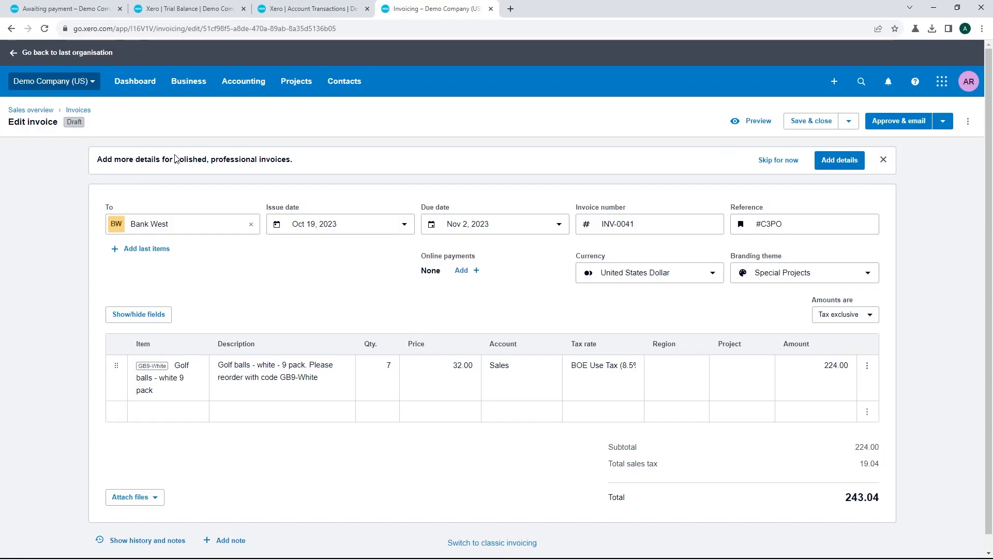
Check the draft invoice's business logo, online payment and file attachment options without changing anything.
click(816, 163)
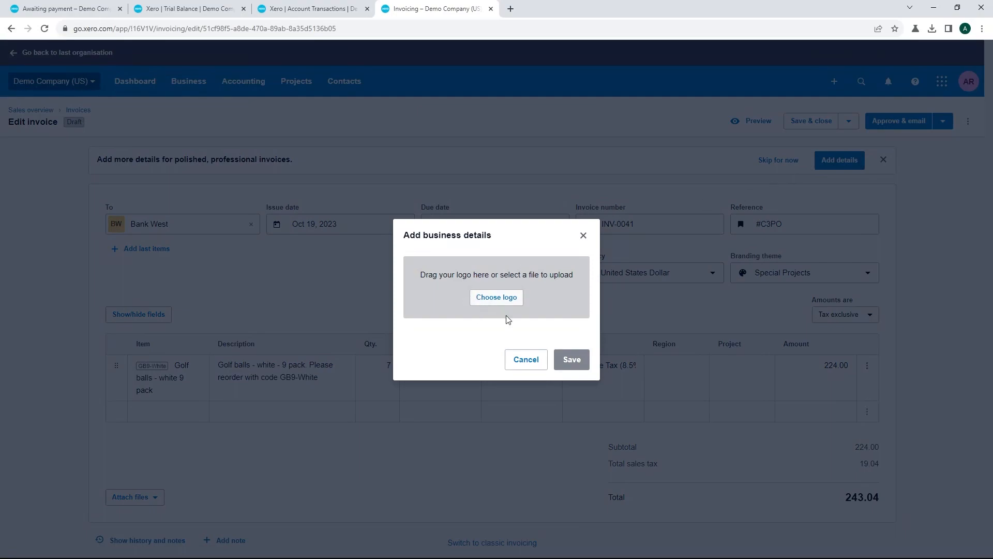
click(544, 359)
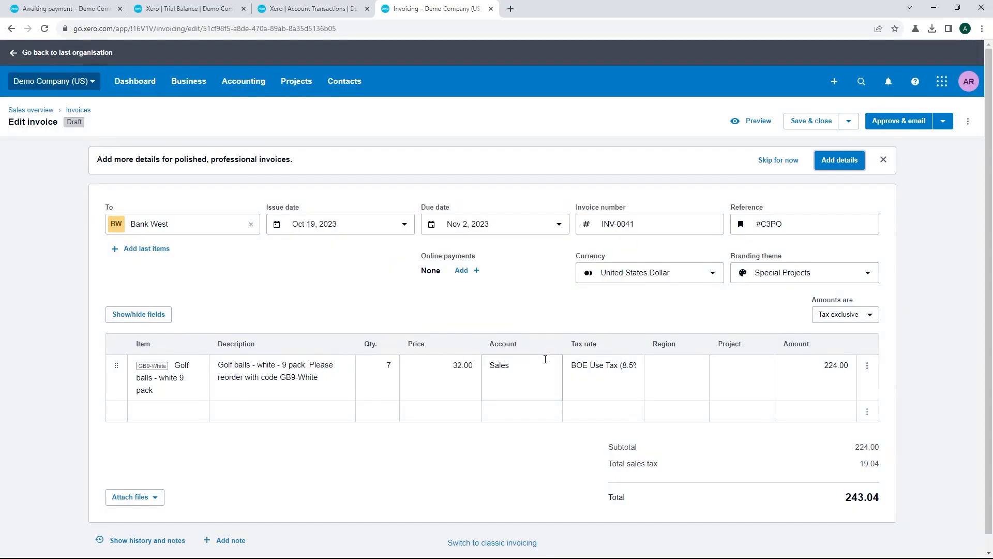
click(471, 271)
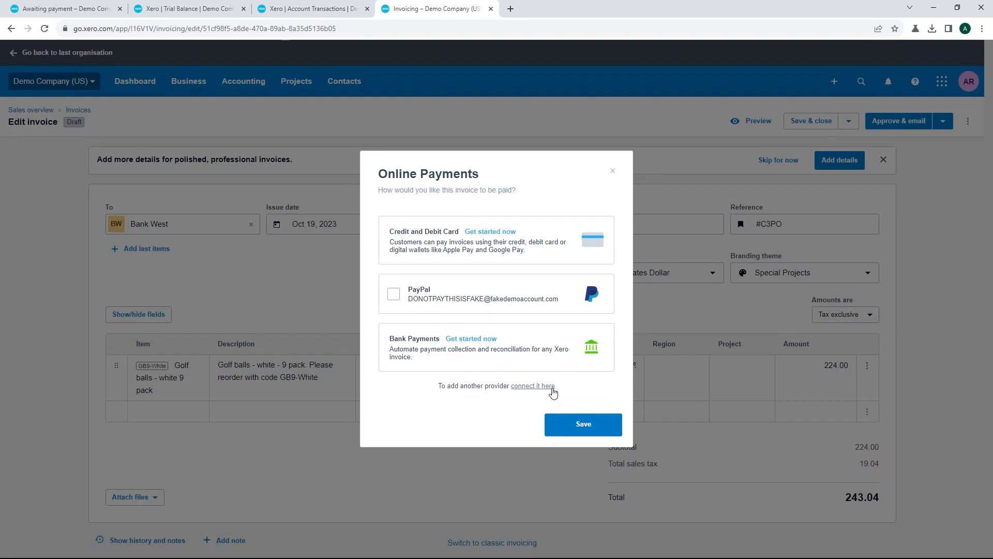
click(612, 171)
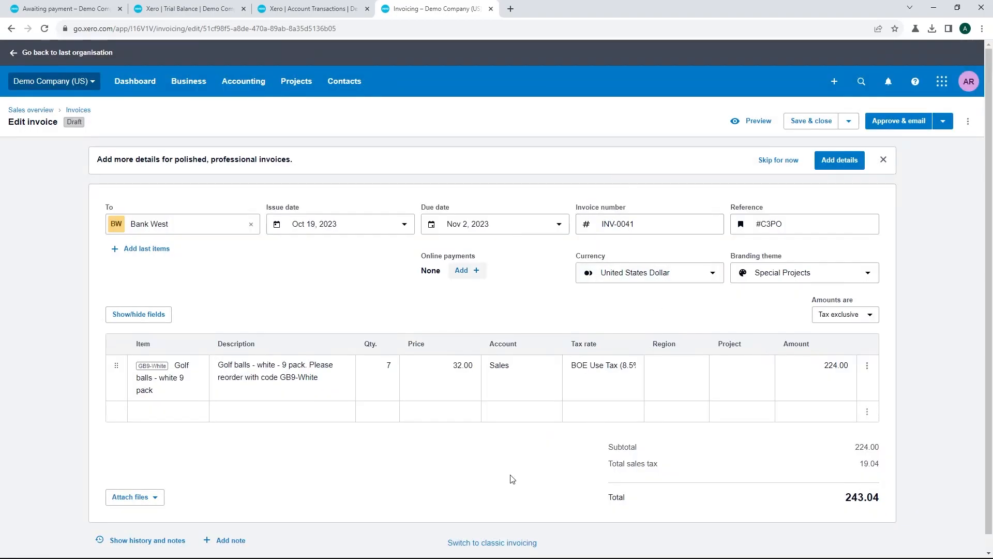
scroll(440, 479, down, 1)
click(155, 481)
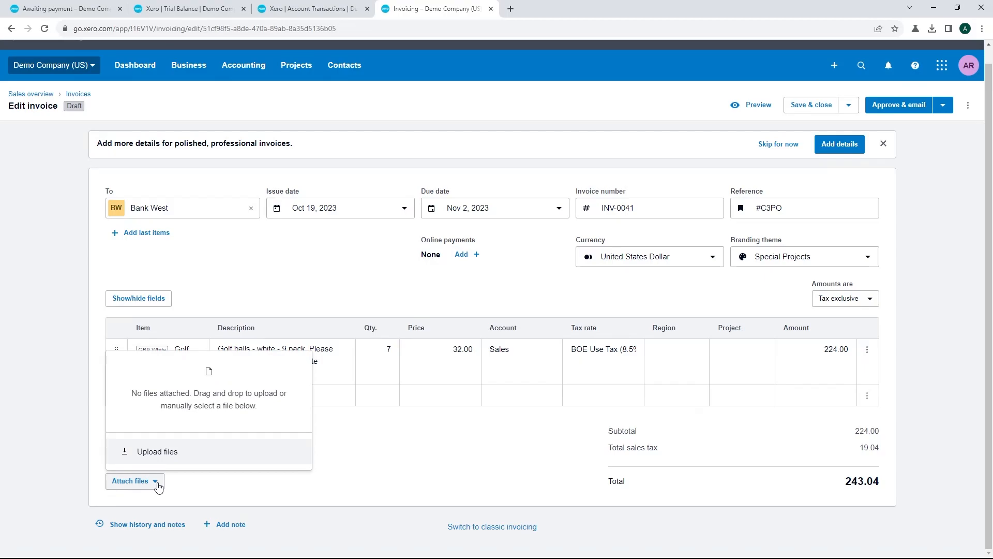
click(156, 482)
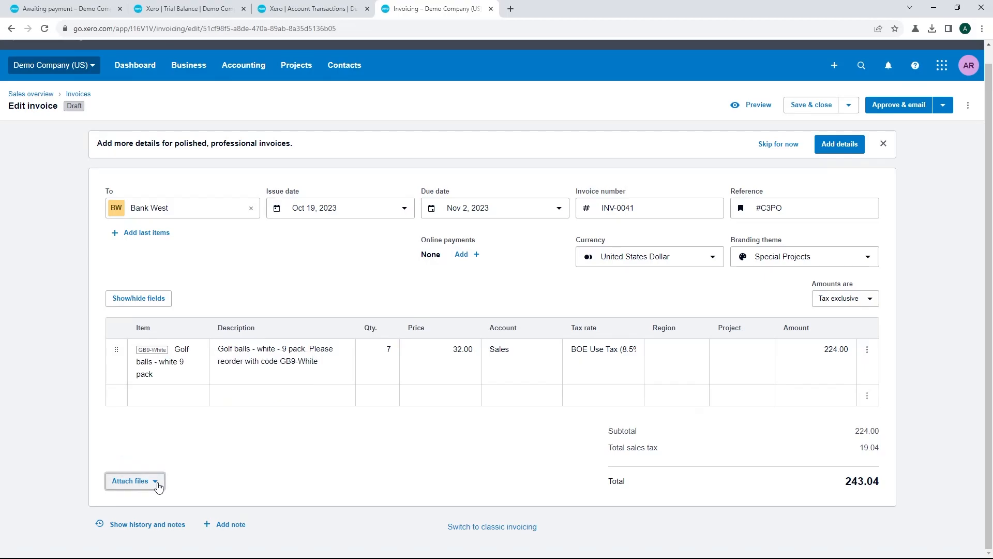
Add the note "selling balls" to the Bank West invoice and approve the invoice without emailing it.
click(236, 524)
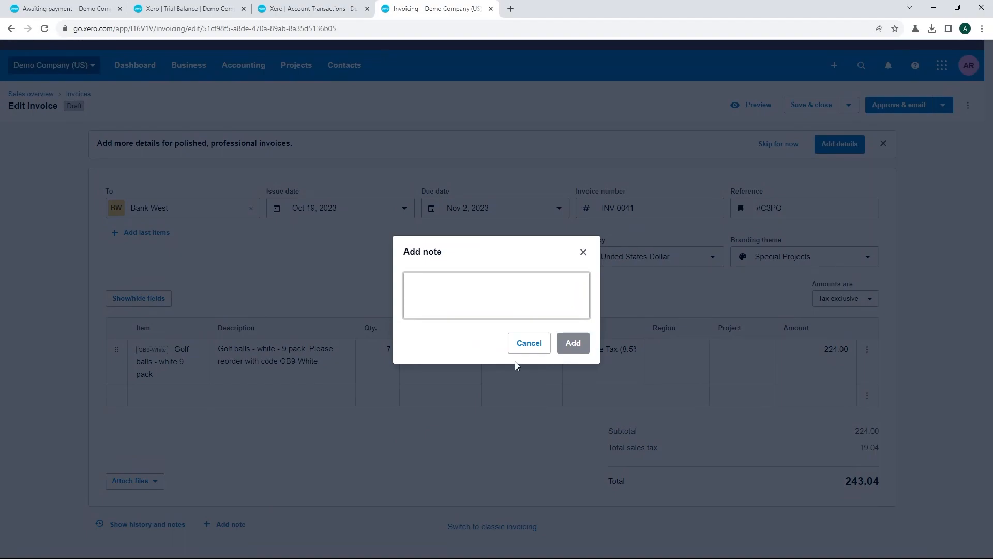
text(selling balls)
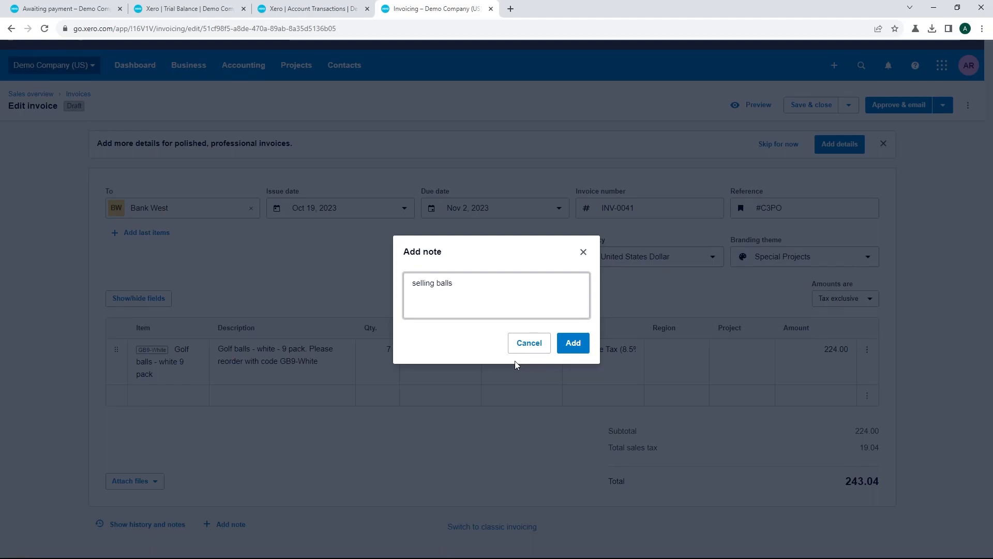
click(574, 345)
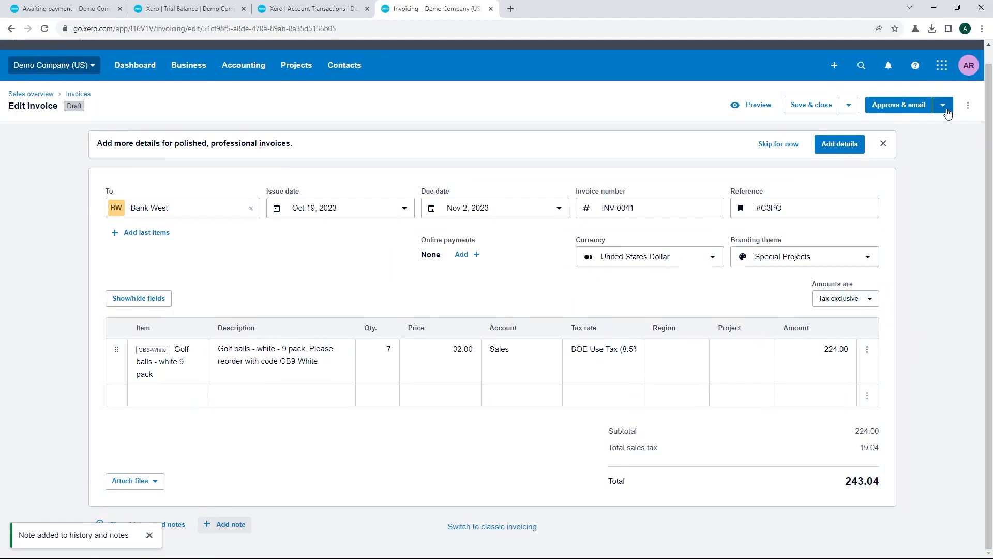
click(944, 107)
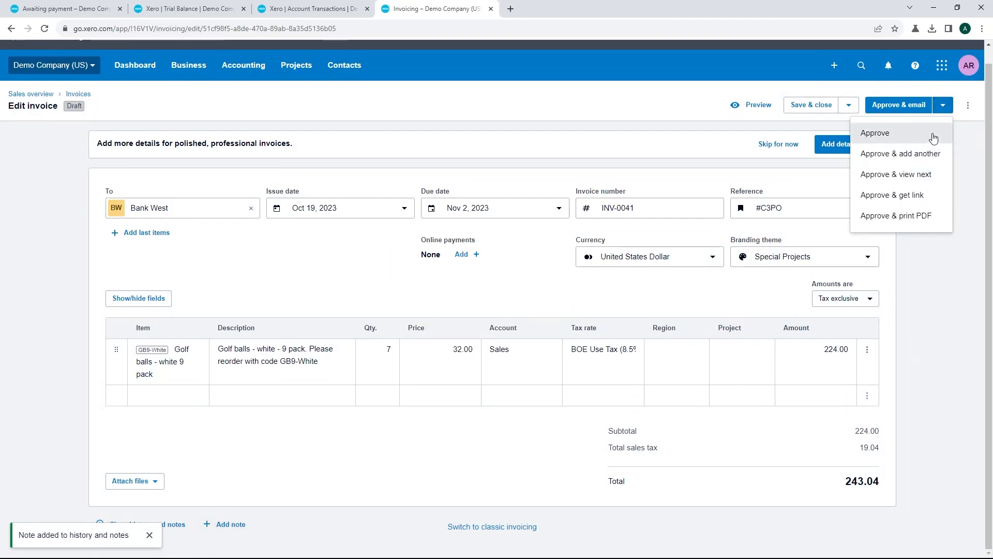
click(933, 137)
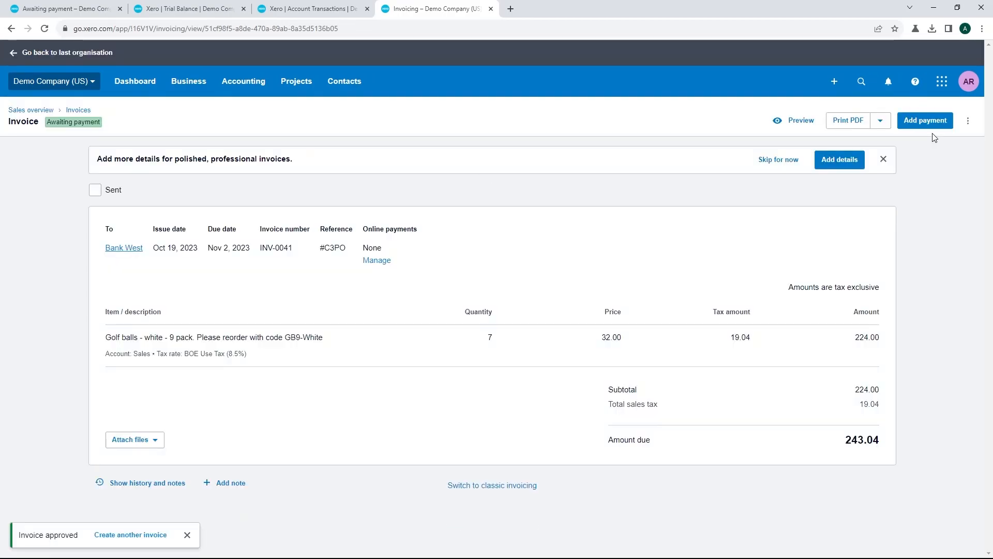
Search the reports for "journal" and open the Journal Report.
key(ctrl+Page_Up)
click(801, 112)
text(journal)
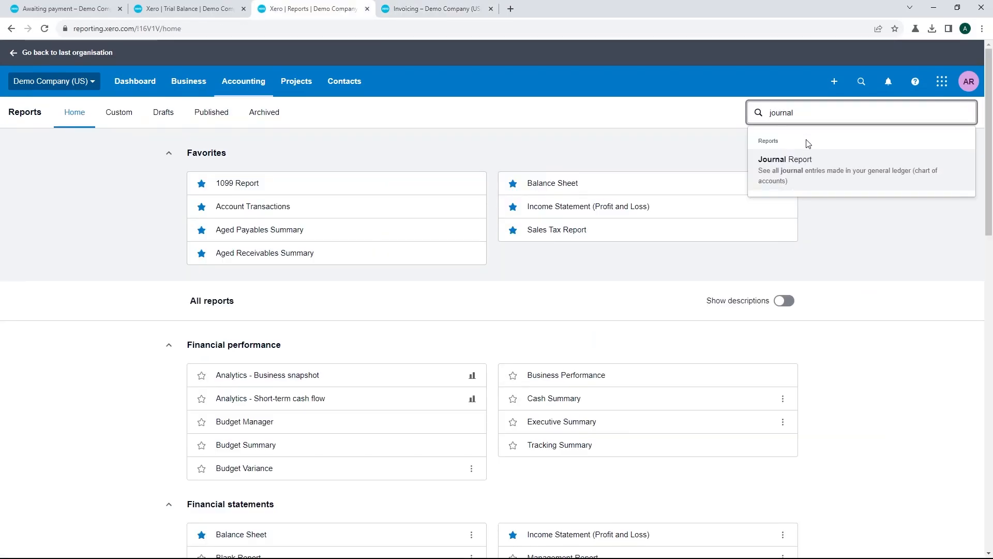
click(810, 169)
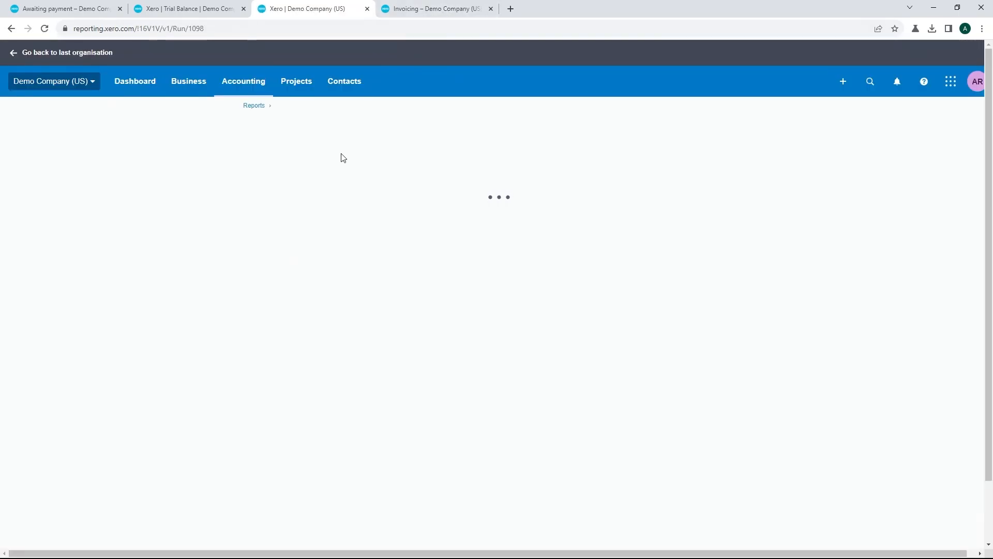
Mark the approved Bank West invoice as sent and close the old Awaiting payment page.
drag(414, 14, 118, 4)
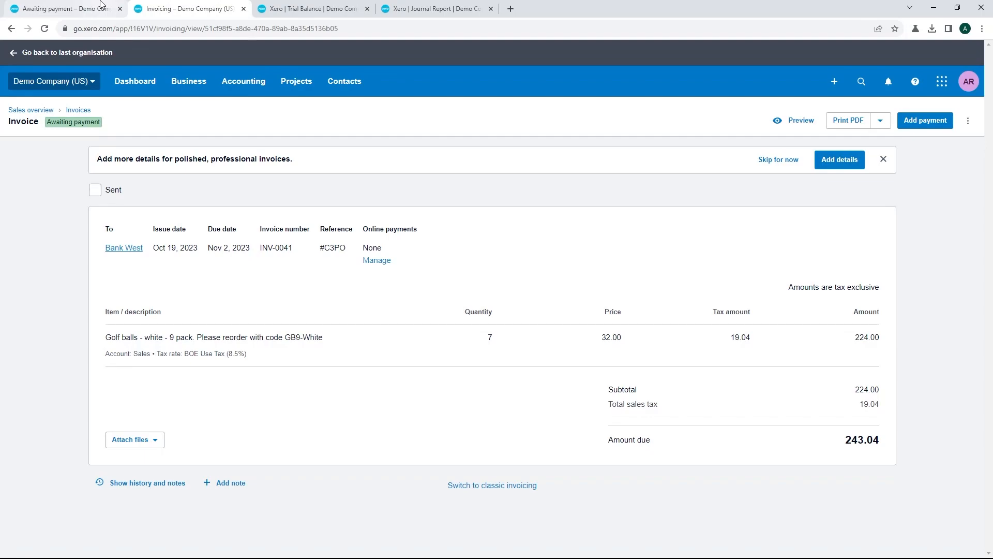
click(95, 190)
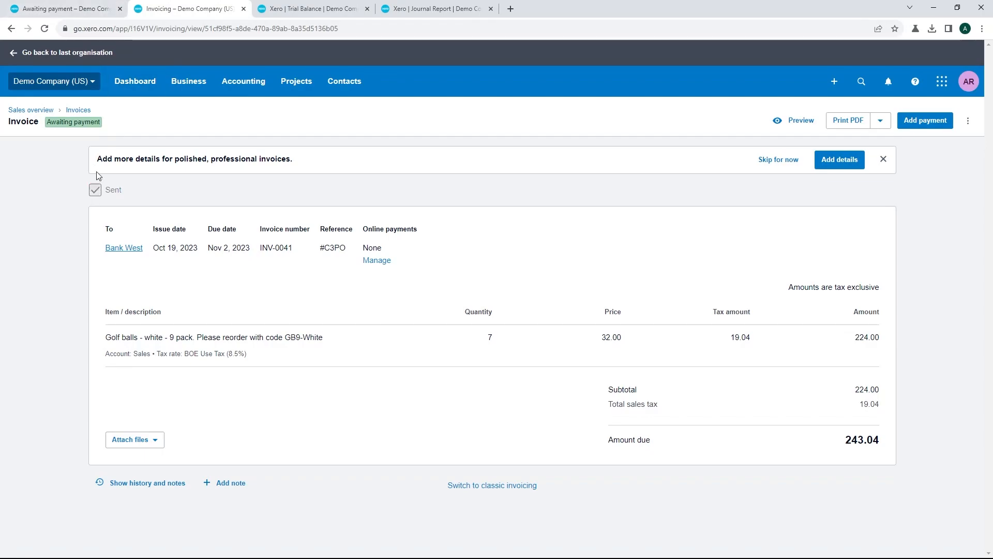
middle_click(100, 4)
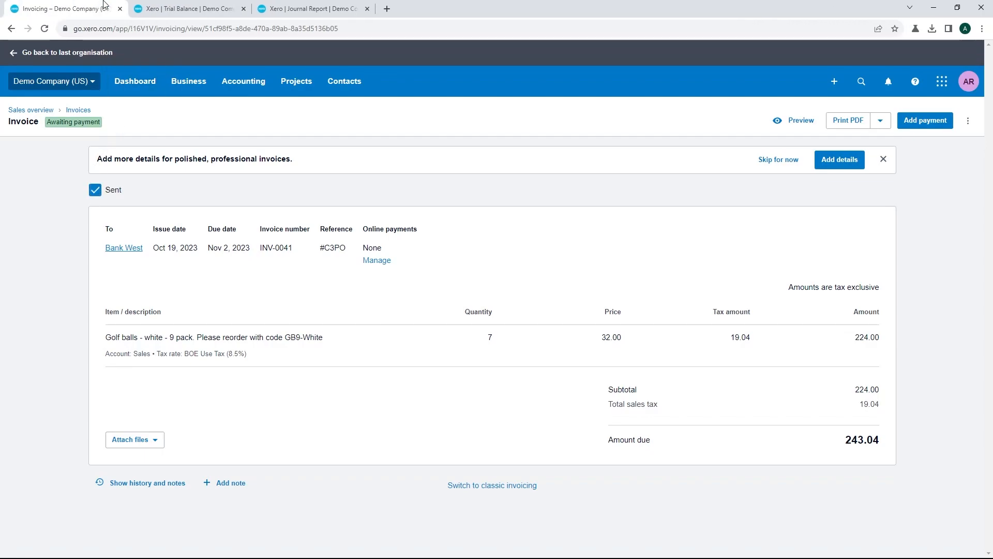
Set the Journal Report's date range to This quarter and update the report to check the Bank West entries.
click(303, 5)
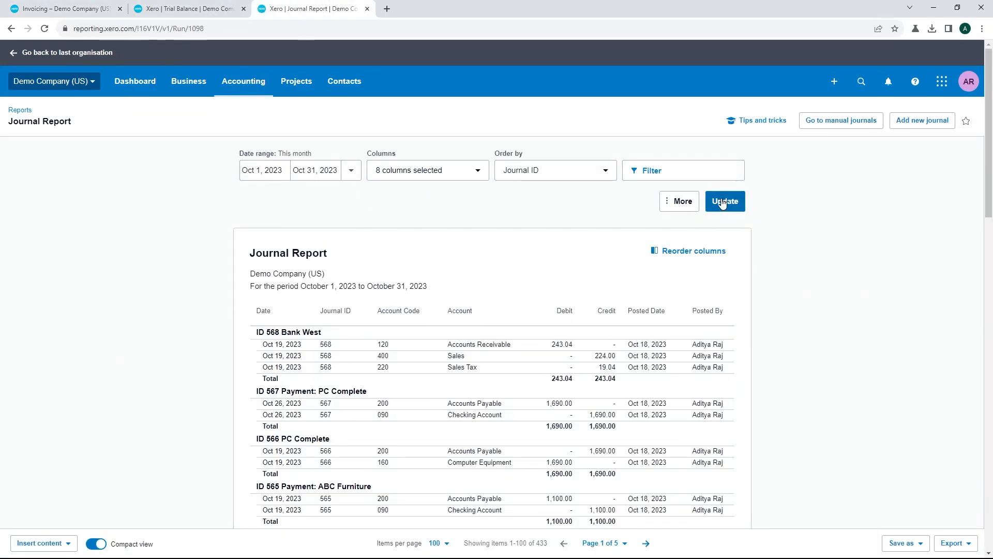
click(351, 170)
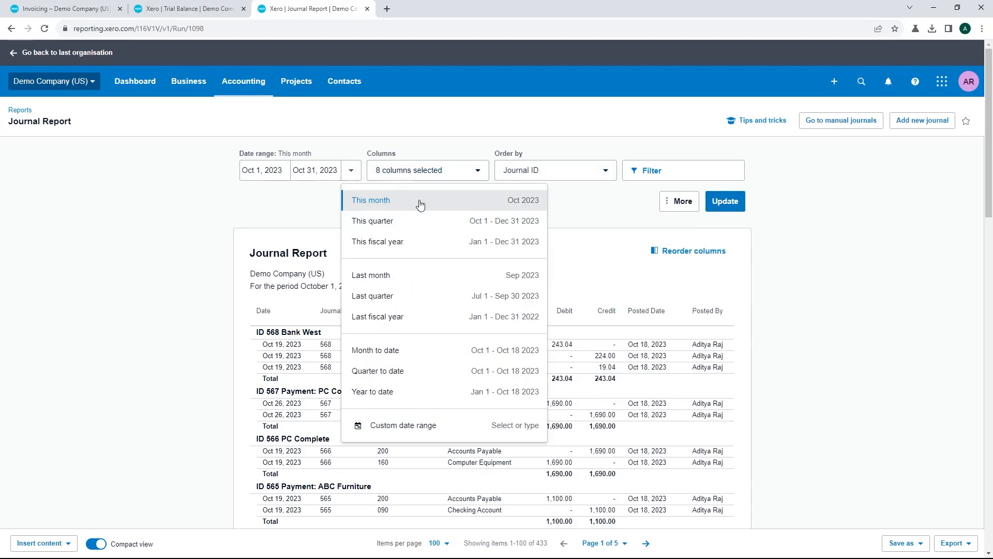
click(424, 223)
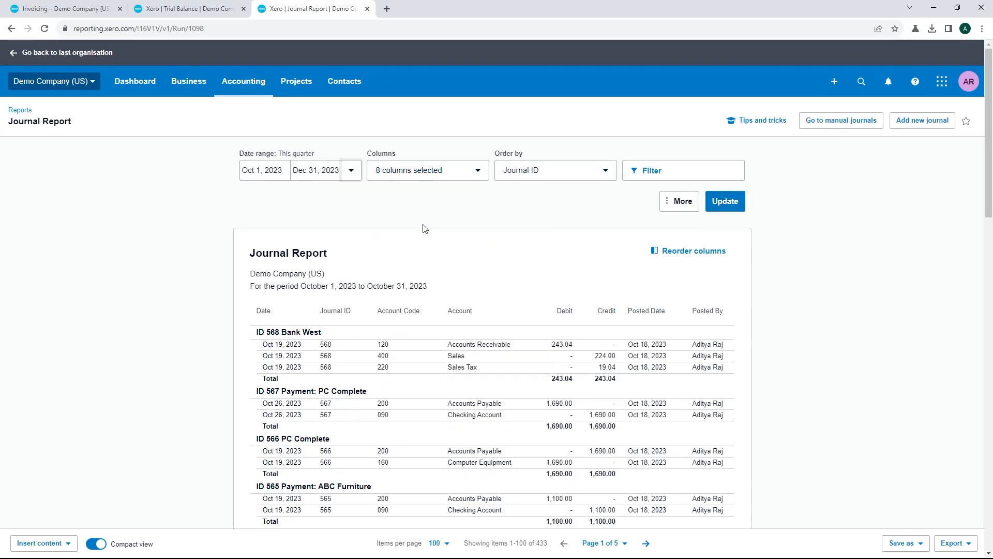
click(731, 206)
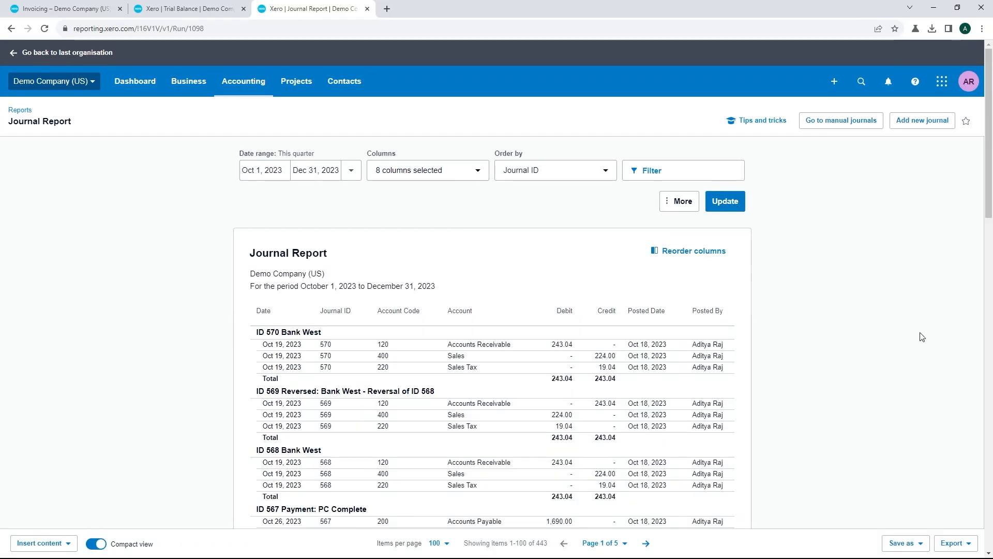
Update the Trial Balance and open its Accounts Receivable transactions separately, sorted with the newest date first.
key(ctrl+shift+Tab)
click(729, 205)
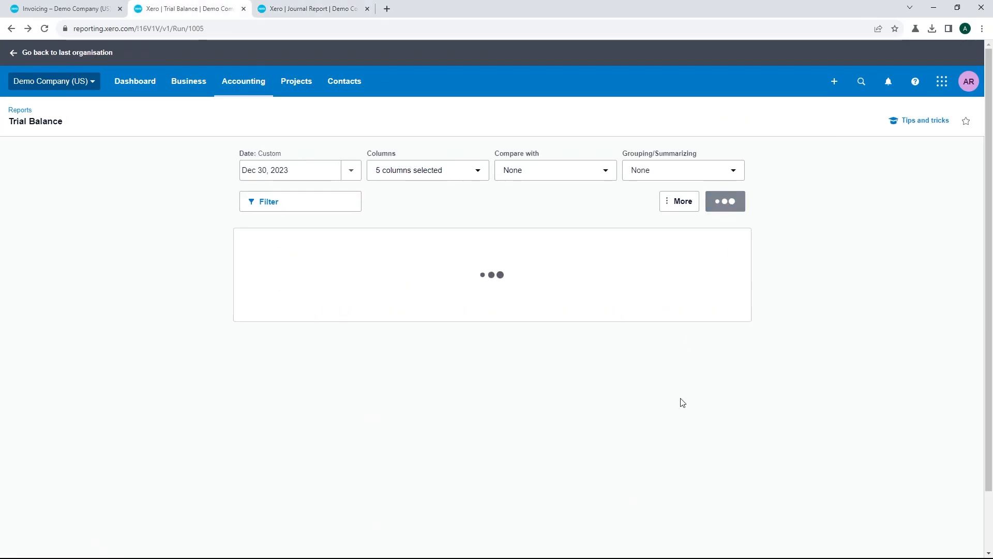
scroll(683, 398, down, 2)
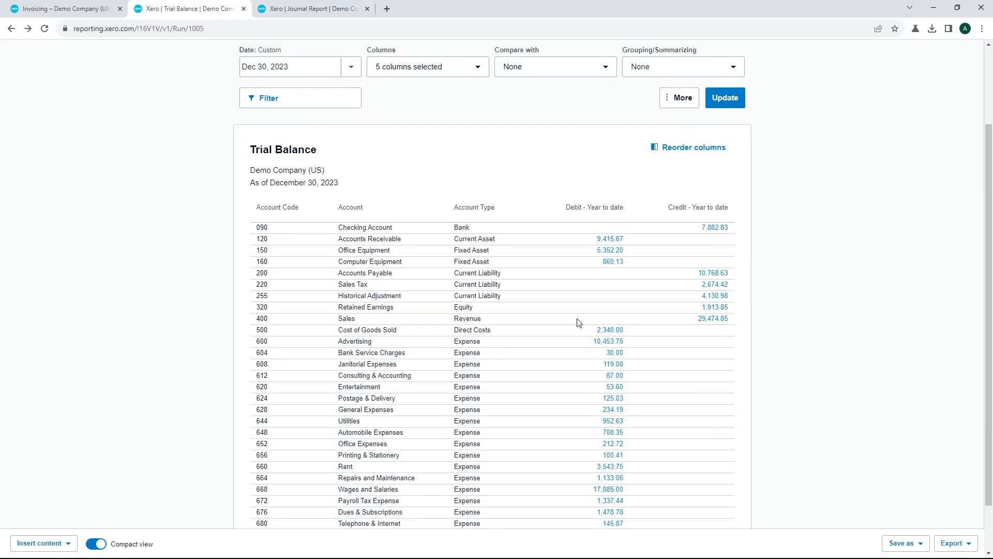
ctrl+click(616, 240)
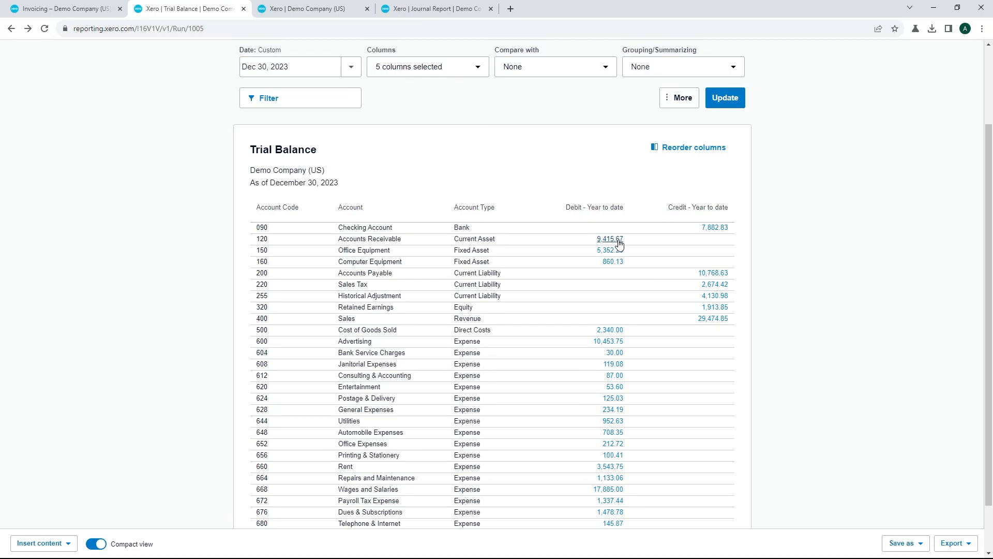
click(321, 9)
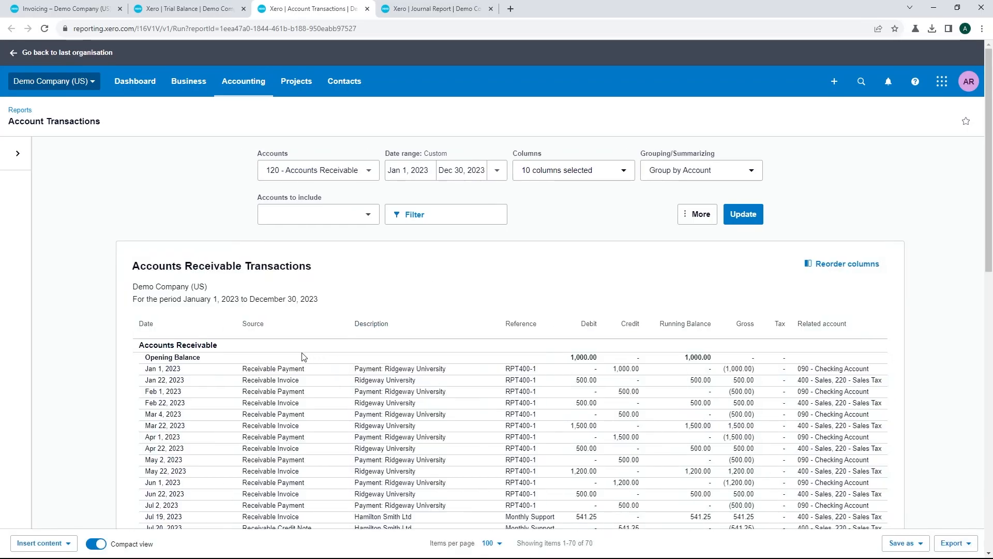
click(147, 326)
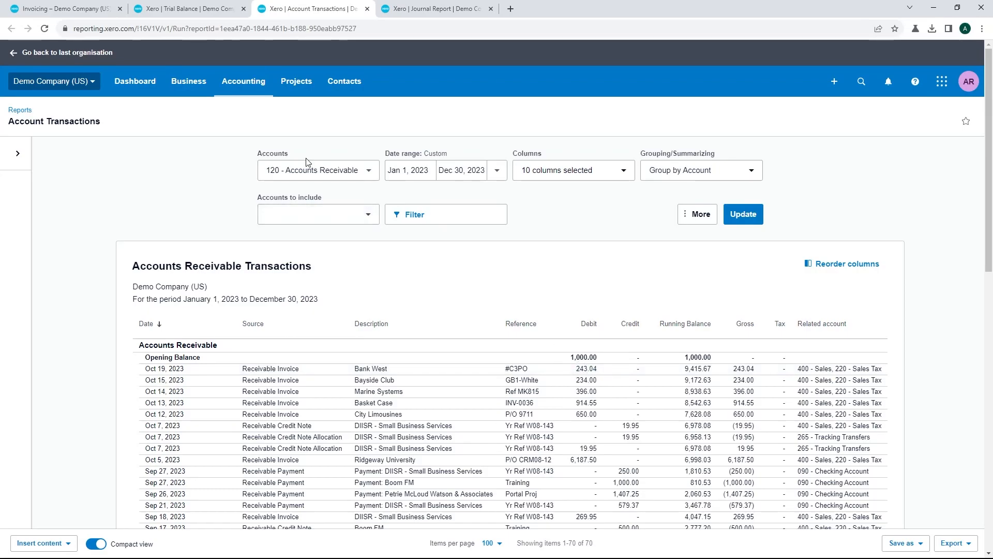
Open the Sales Tax and Sales transactions from the Trial Balance and check the Bank West entries, sorting the sales by date.
click(228, 8)
scroll(468, 343, down, 1)
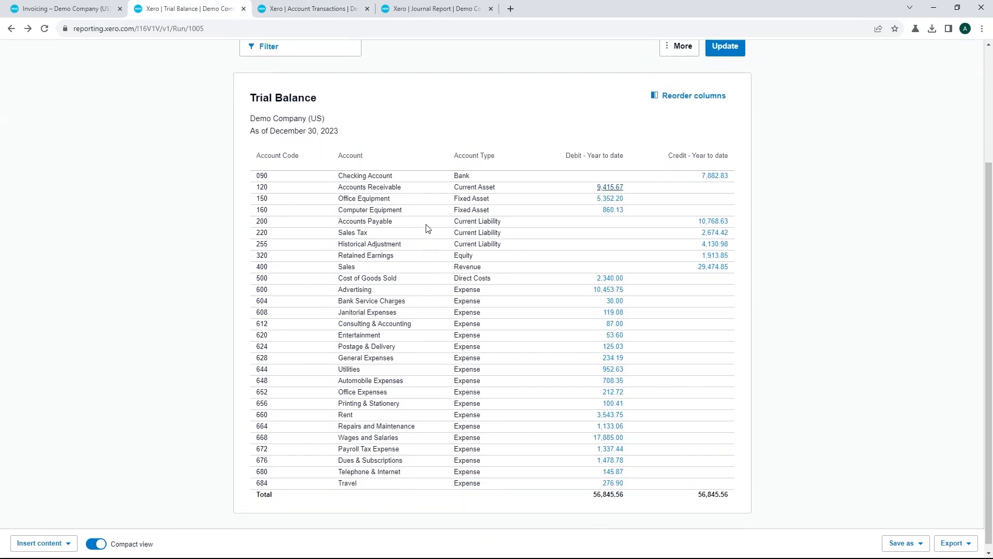
ctrl+click(713, 236)
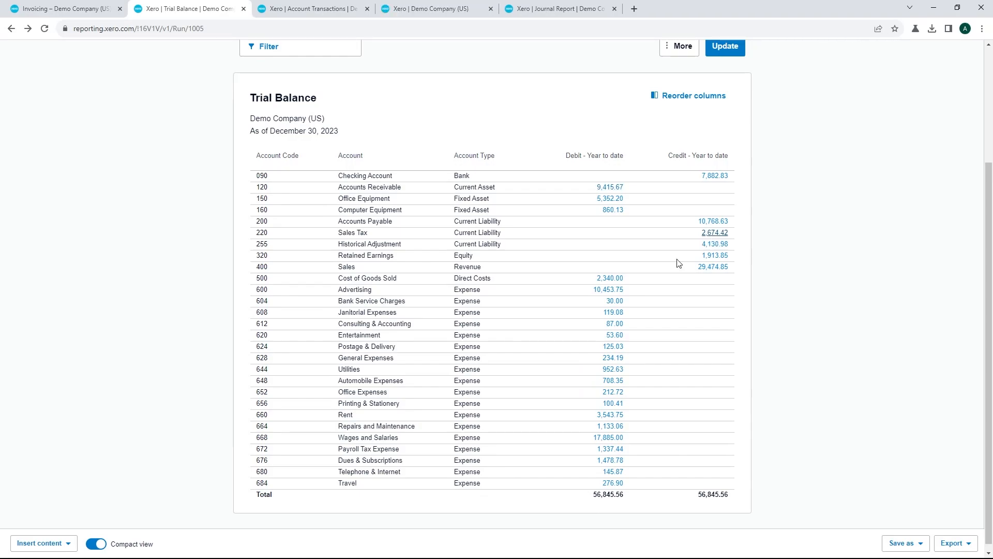
ctrl+click(717, 266)
click(357, 8)
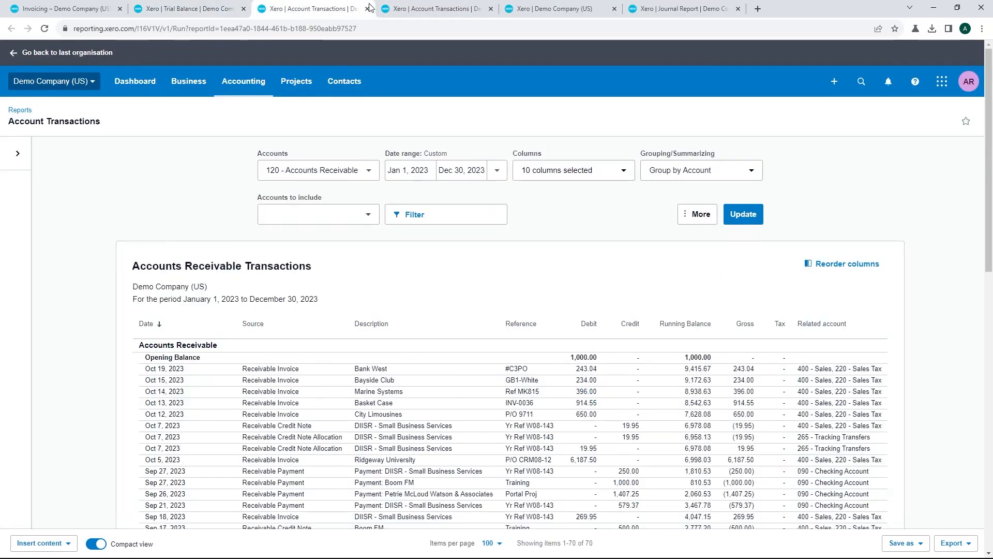
scroll(472, 290, down, 2)
key(ctrl+Tab)
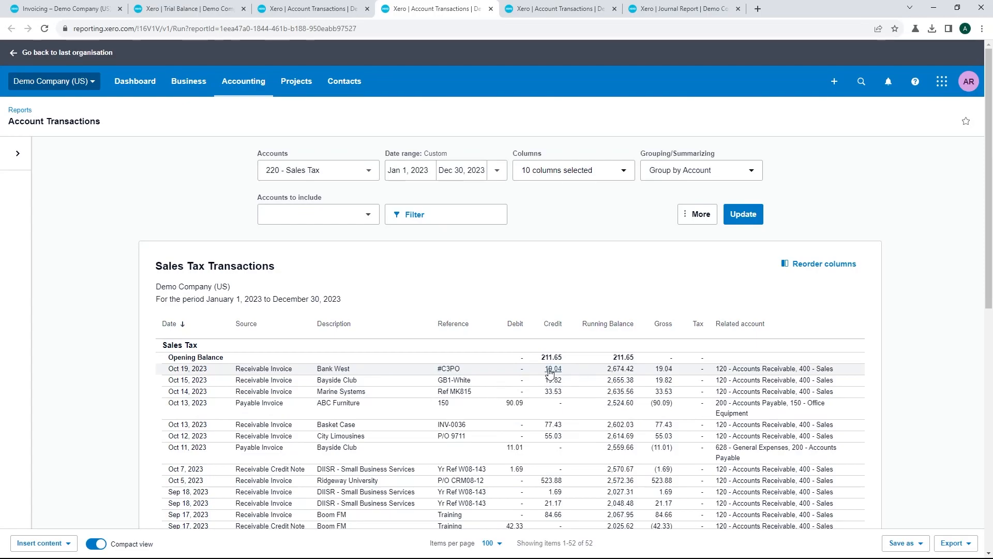
click(561, 8)
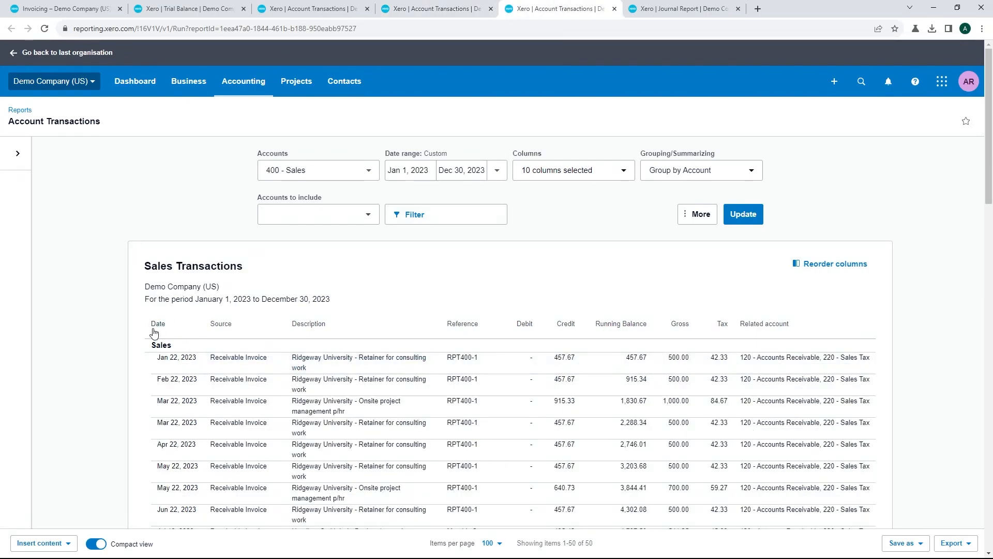
click(154, 330)
click(564, 357)
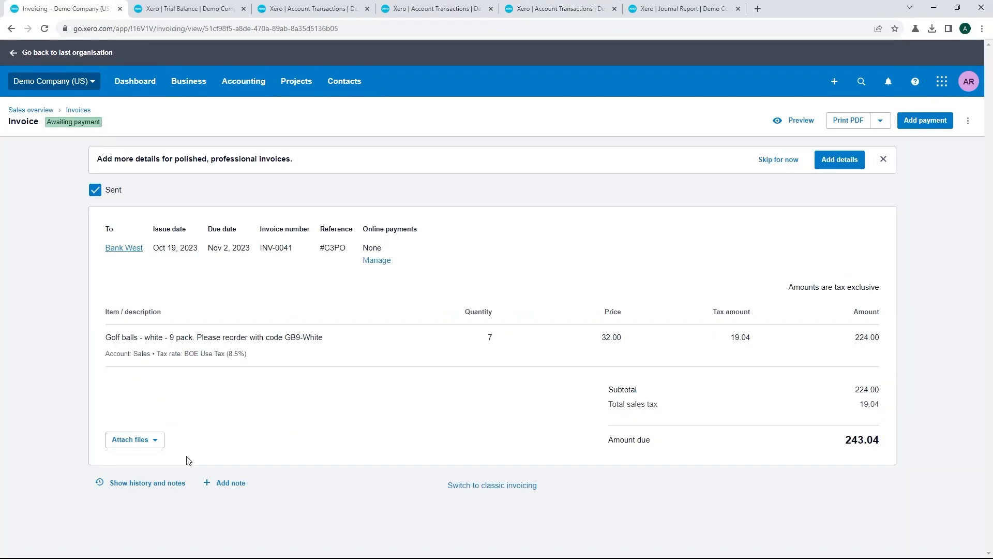
Dismiss the prompt for more invoice details and review the additional actions for the Bank West invoice.
click(883, 159)
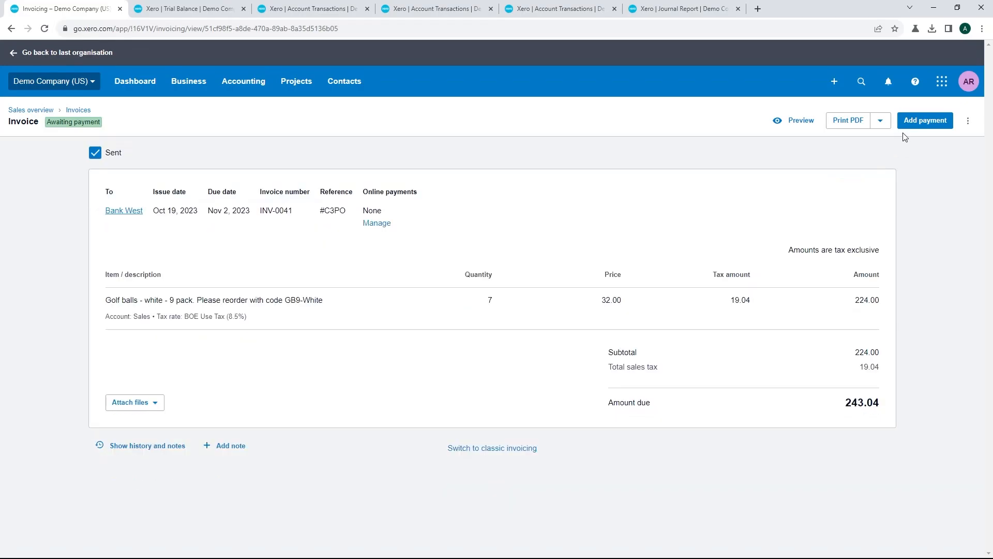
click(968, 120)
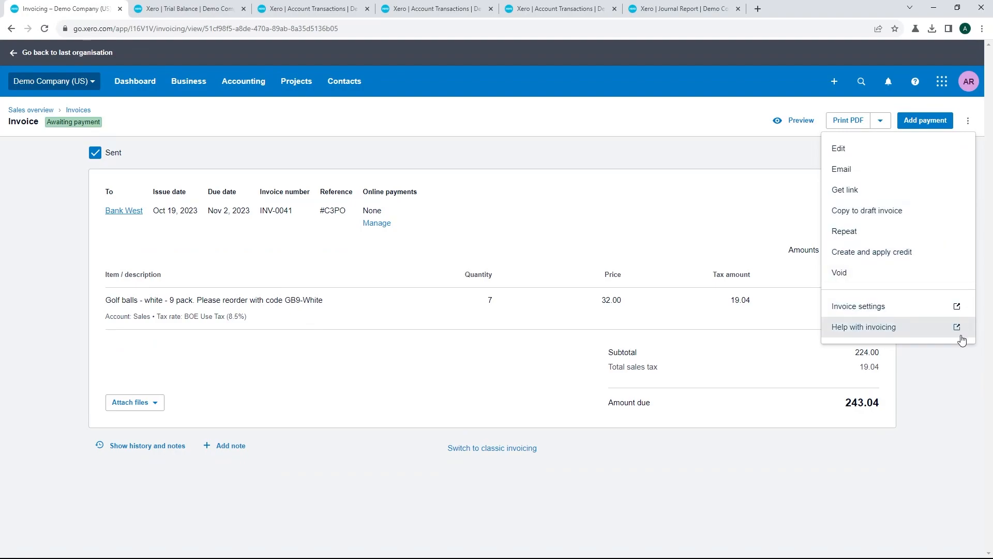
Open the Bank West invoice from the list of invoices awaiting payment.
click(306, 128)
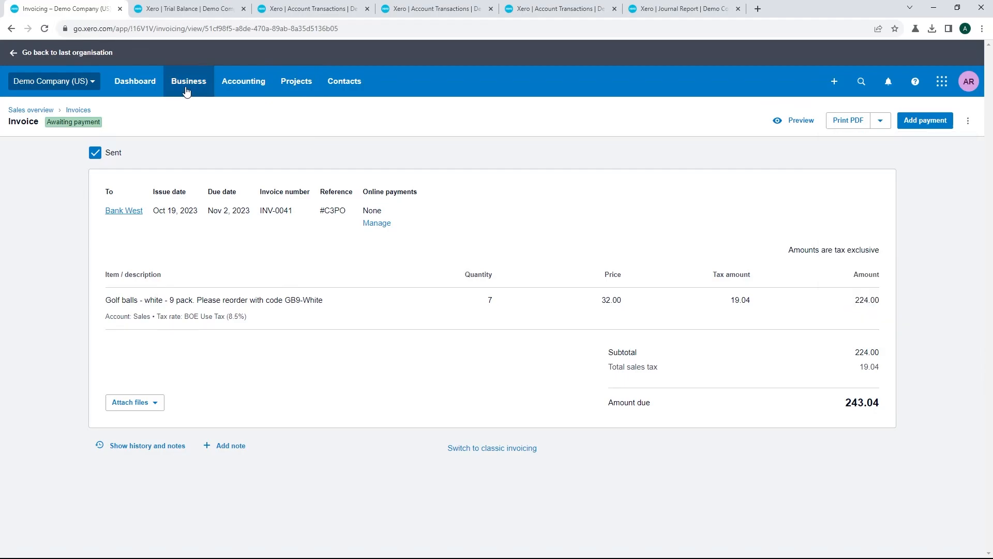
click(186, 86)
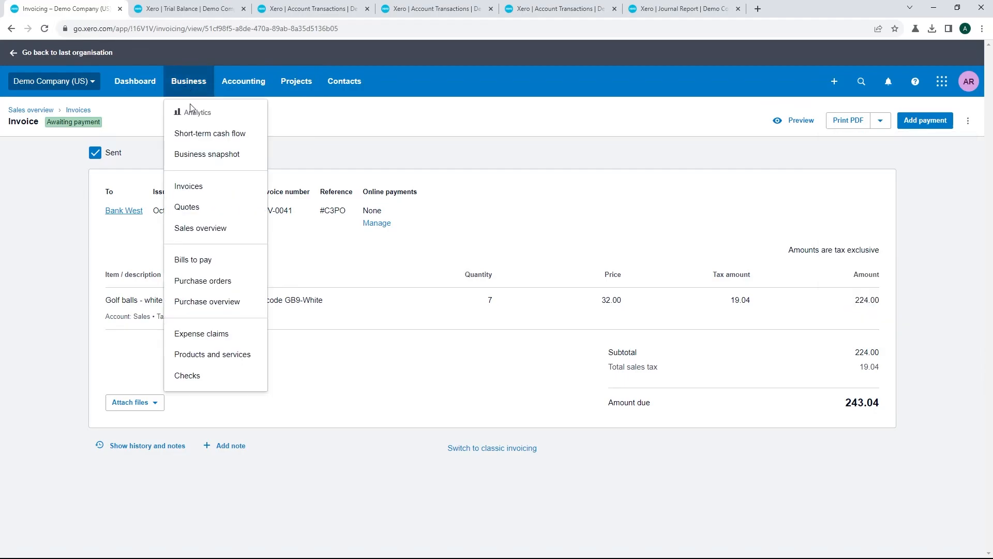
click(211, 189)
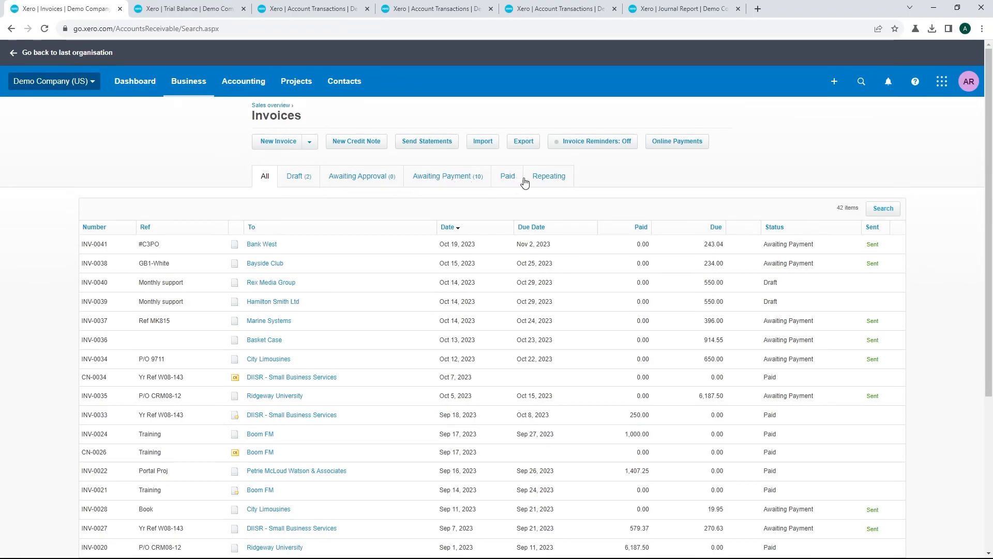
click(471, 185)
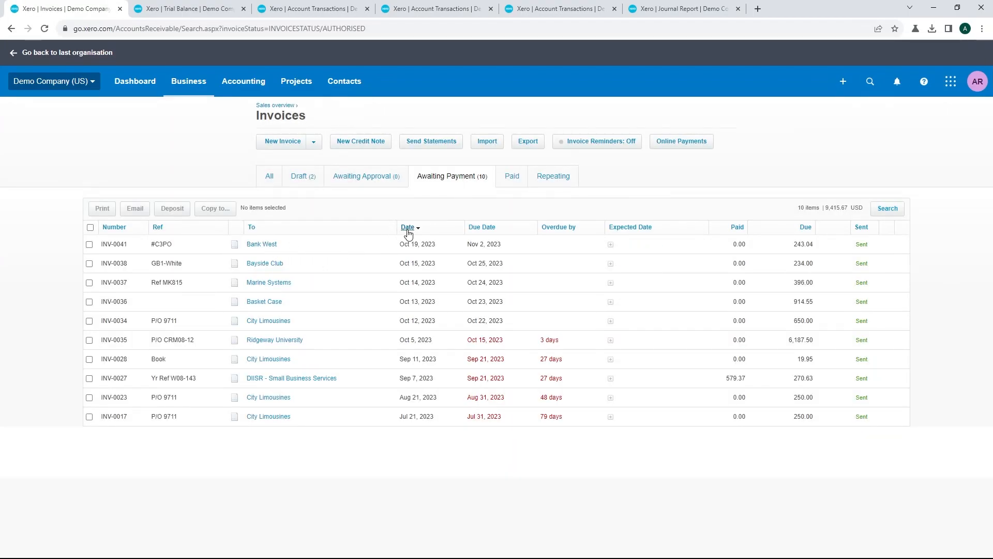
click(368, 248)
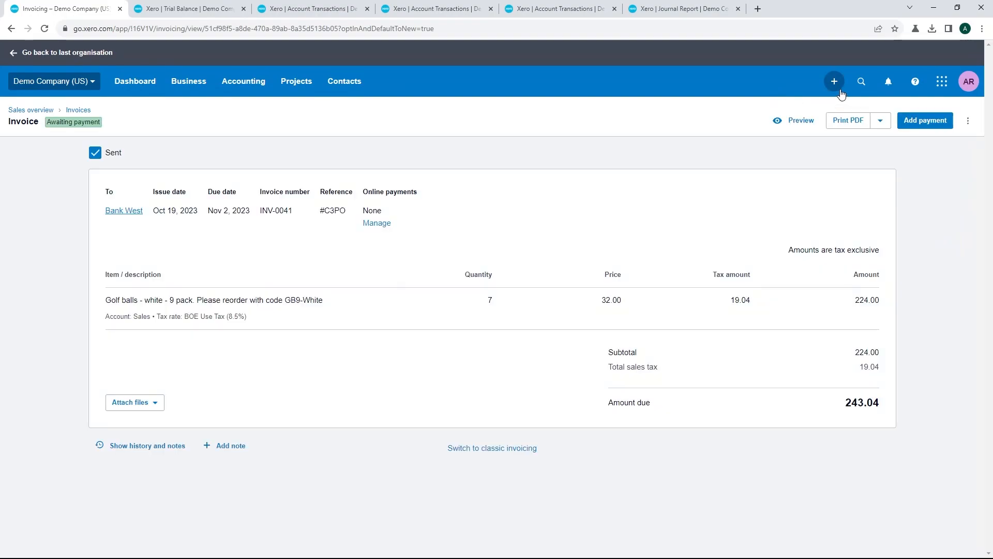
Start a new Receive Money transaction for the Checking Account.
click(837, 87)
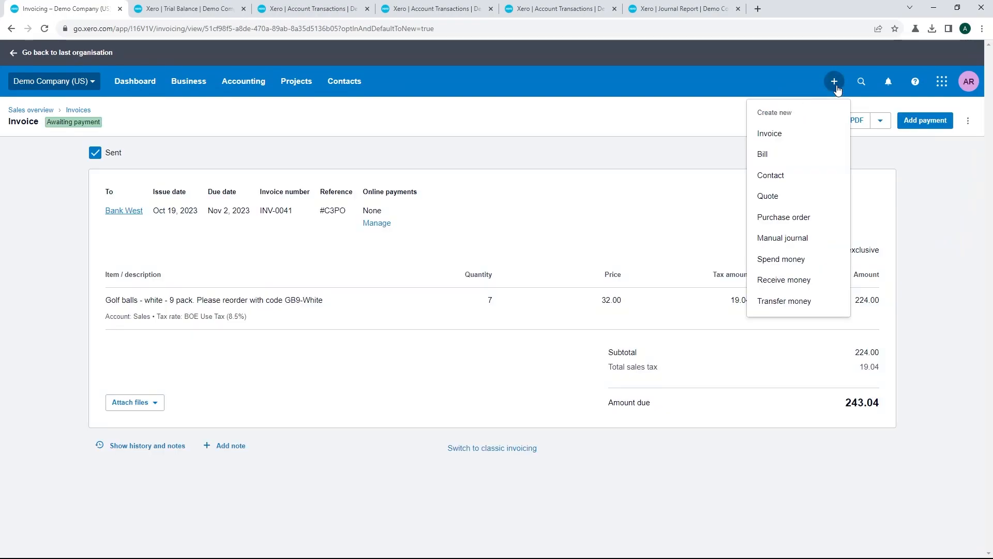
click(831, 284)
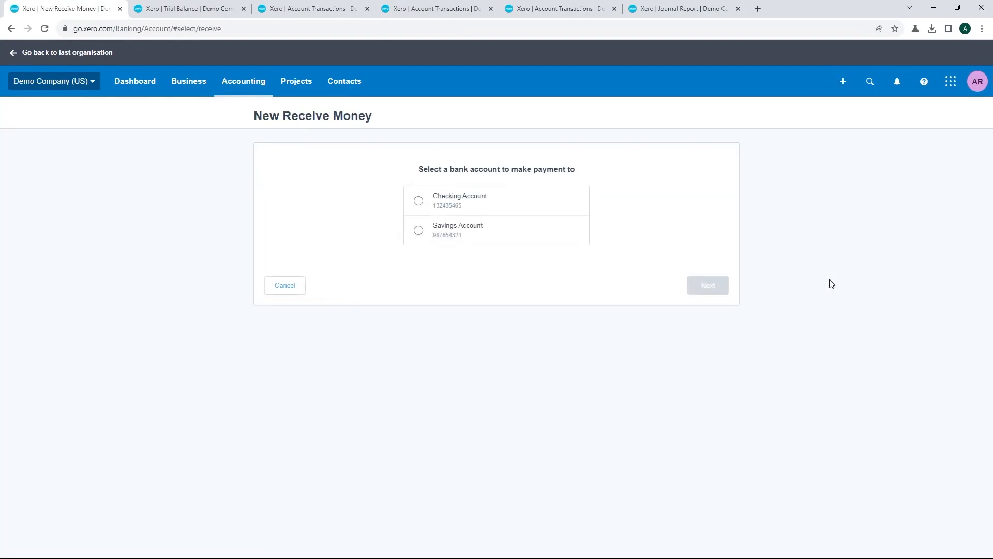
click(418, 199)
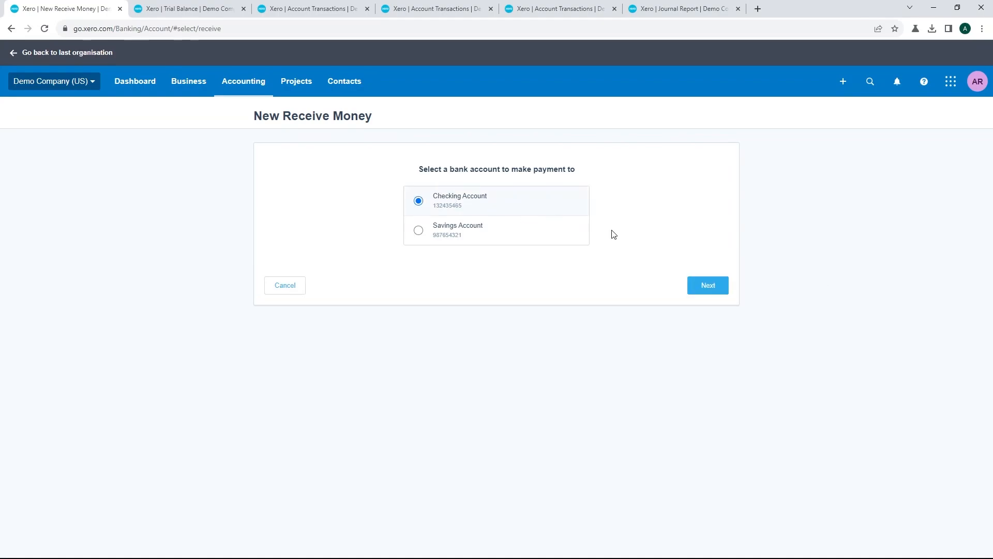
click(703, 288)
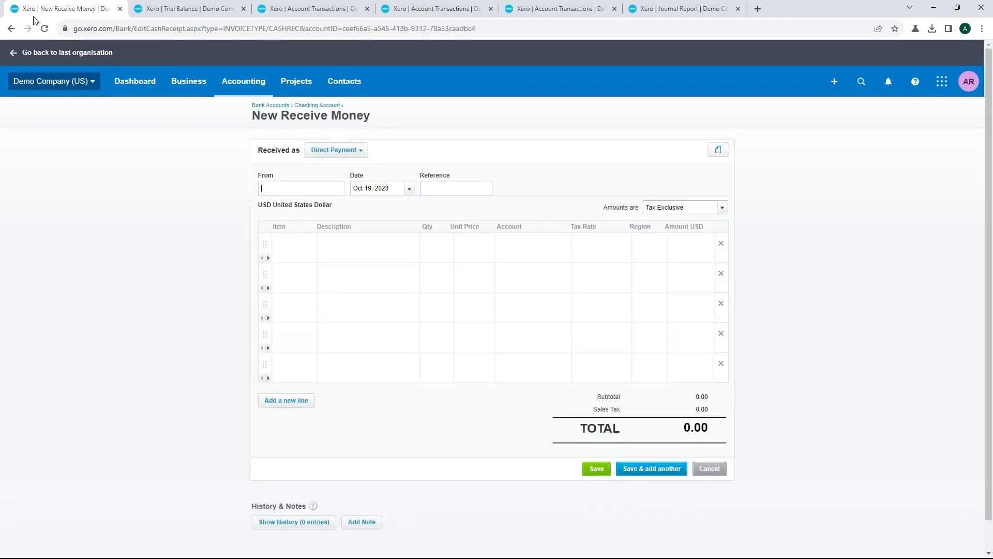
Consult the Accounts Receivable transactions and choose Bank West as the payer on the Receive Money form.
click(297, 189)
key(ctrl+Tab)
key(ctrl+Tab)
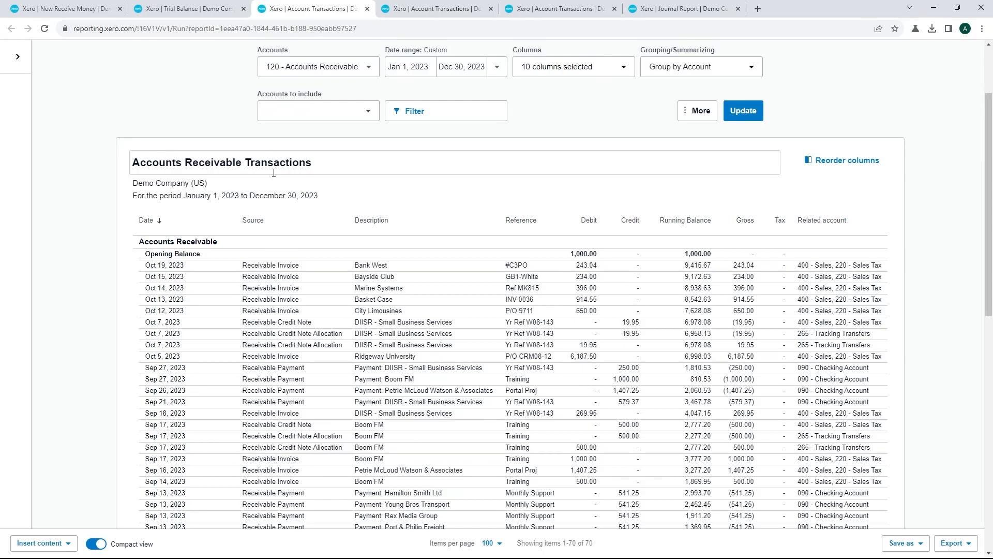
key(ctrl+shift+Tab)
key(ctrl+shift+Tab)
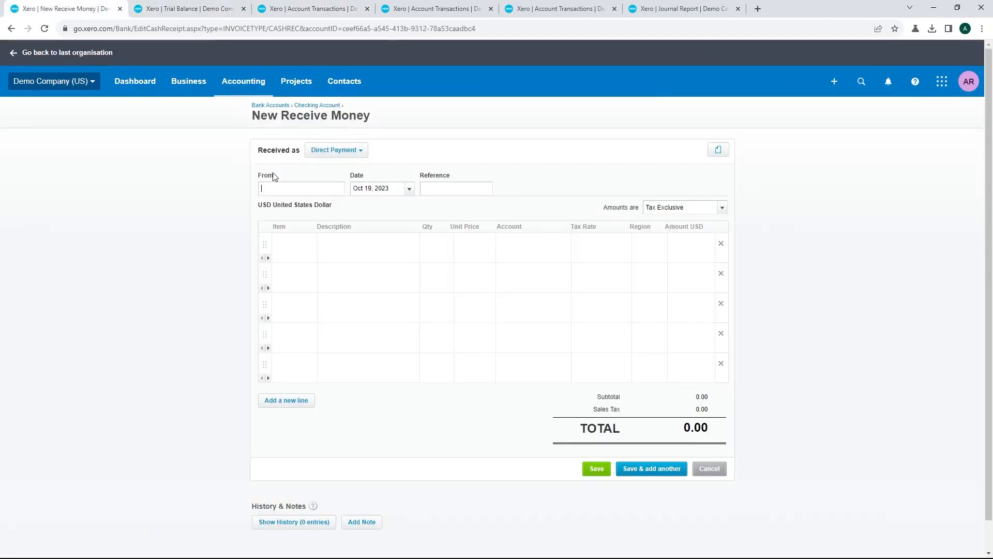
text(bank)
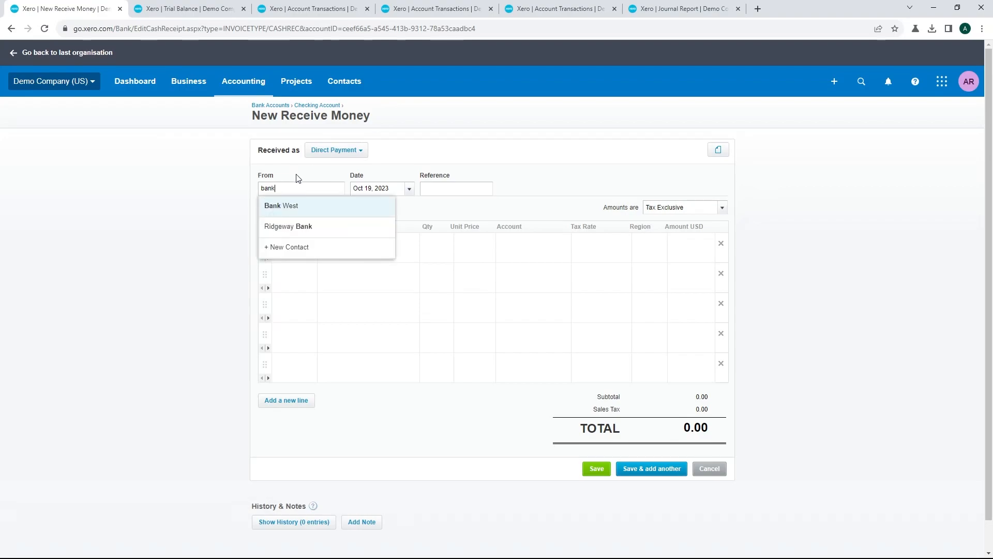
click(298, 208)
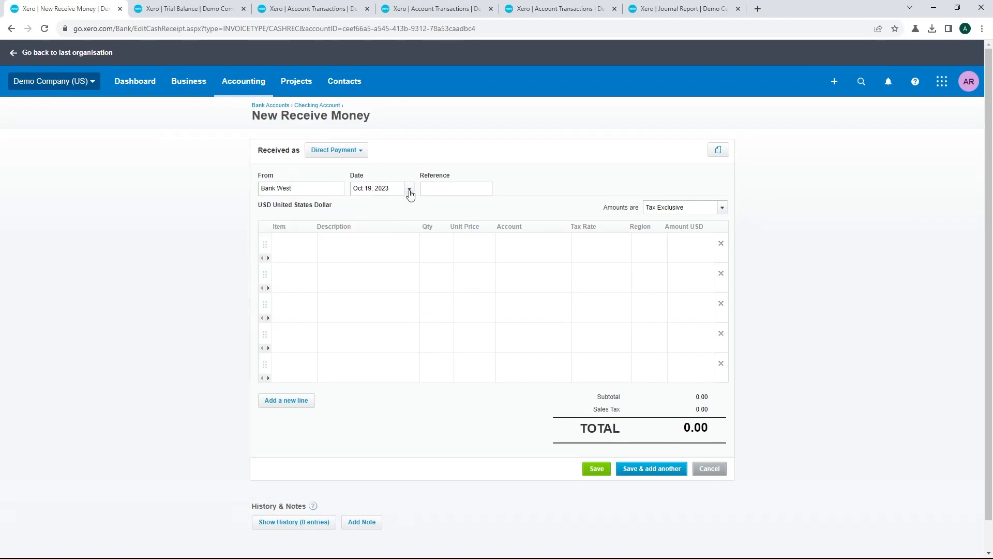
Set the receipt date to Oct 31, 2023, review the payment types, and return to the invoices awaiting payment without saving.
click(410, 191)
click(416, 366)
scroll(365, 367, down, 1)
scroll(357, 365, up, 1)
click(325, 149)
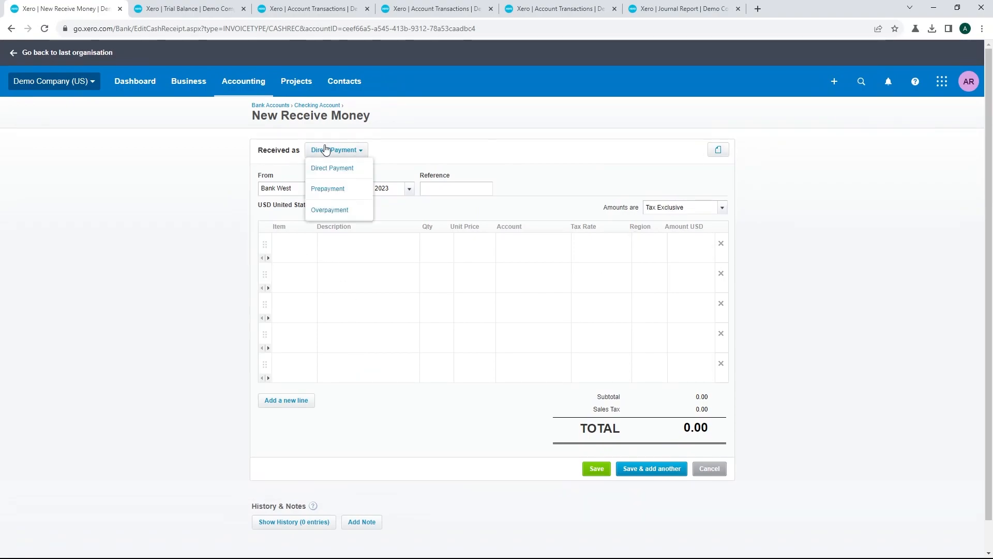
click(325, 149)
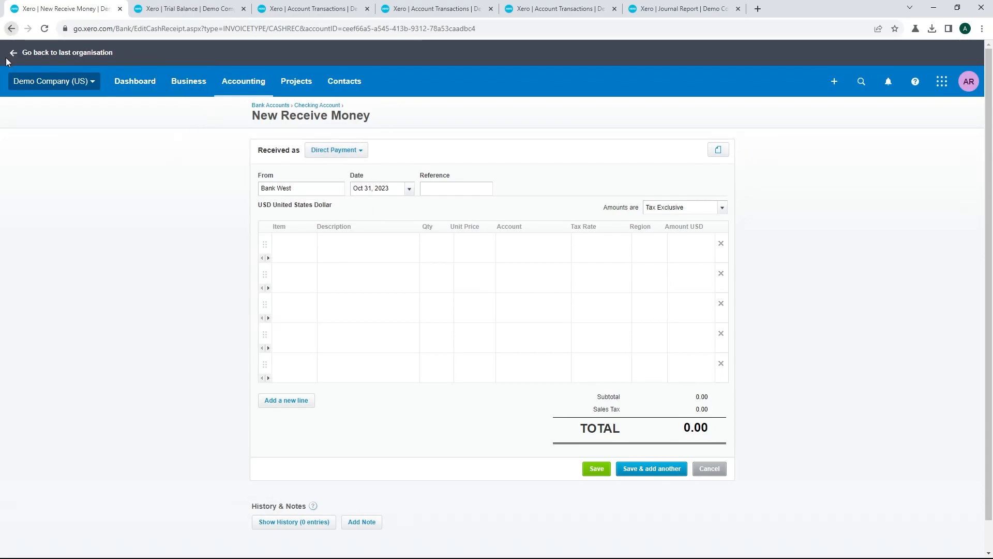
key(alt+Left)
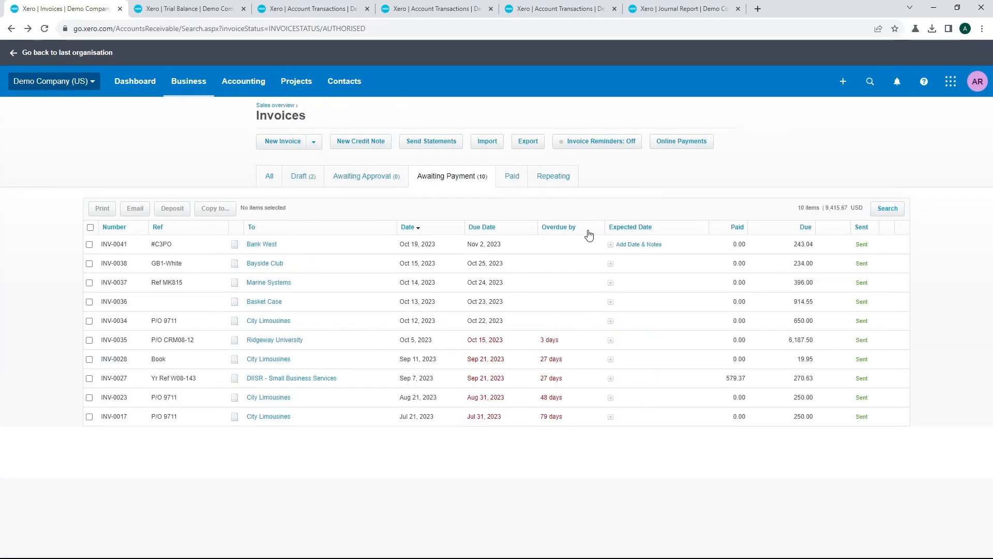
Record a 243.04 payment on the Bank West invoice, dated 27 Oct 2023, into 090 Checking Account with reference CH#25654.
click(295, 249)
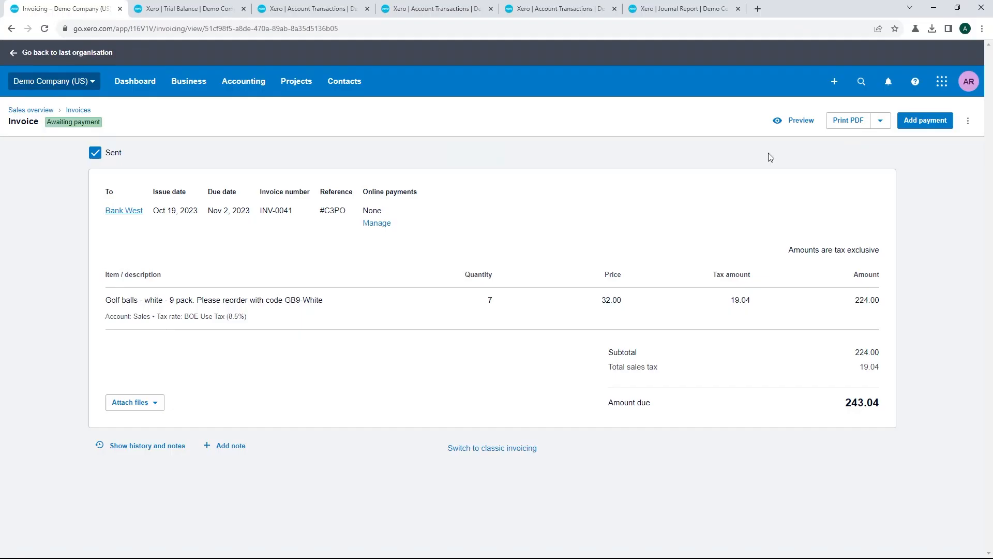
click(913, 119)
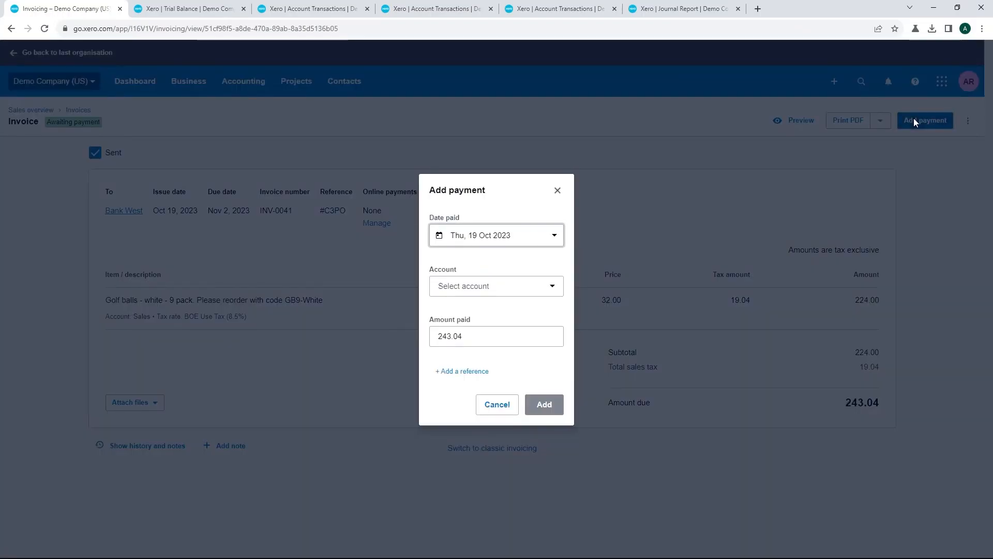
click(549, 236)
click(590, 377)
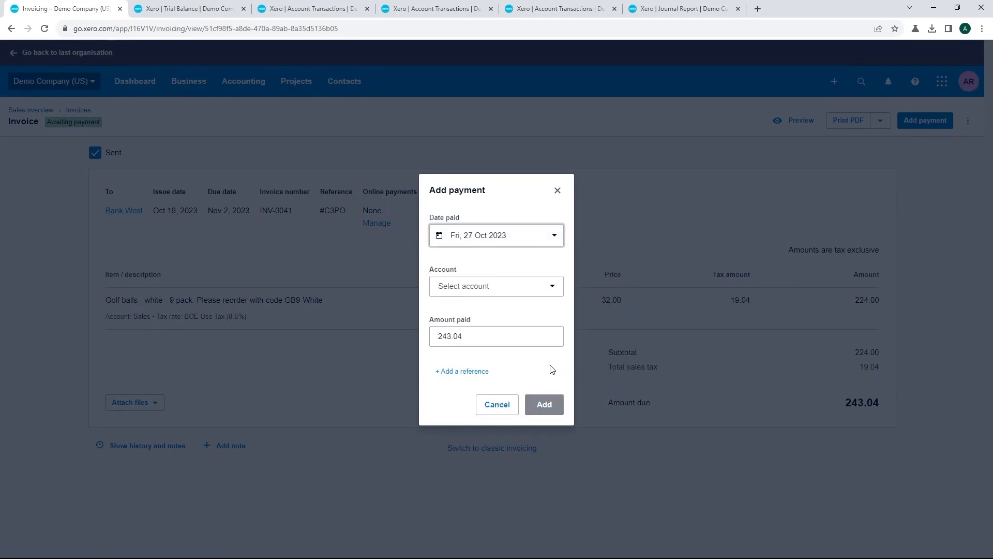
click(509, 286)
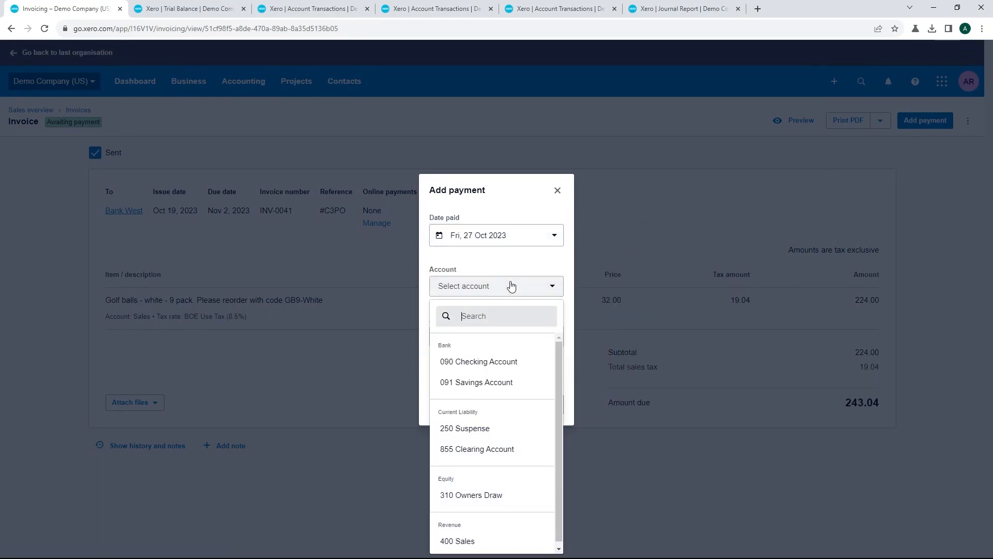
click(509, 362)
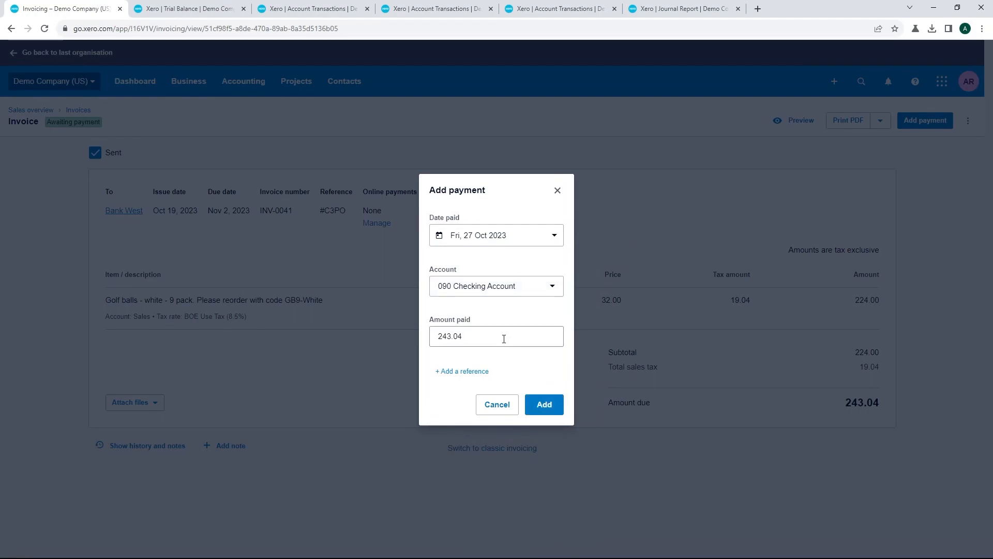
click(483, 369)
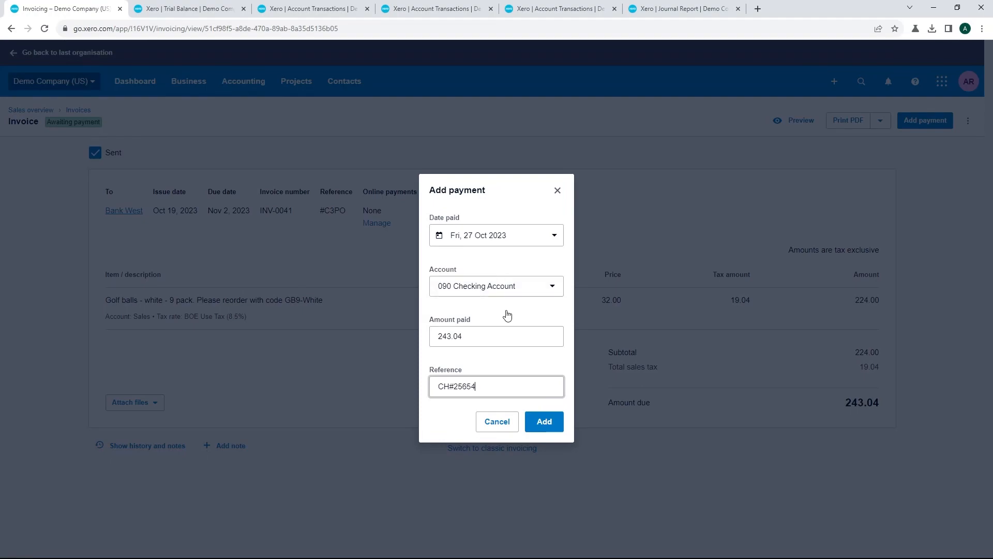
click(551, 417)
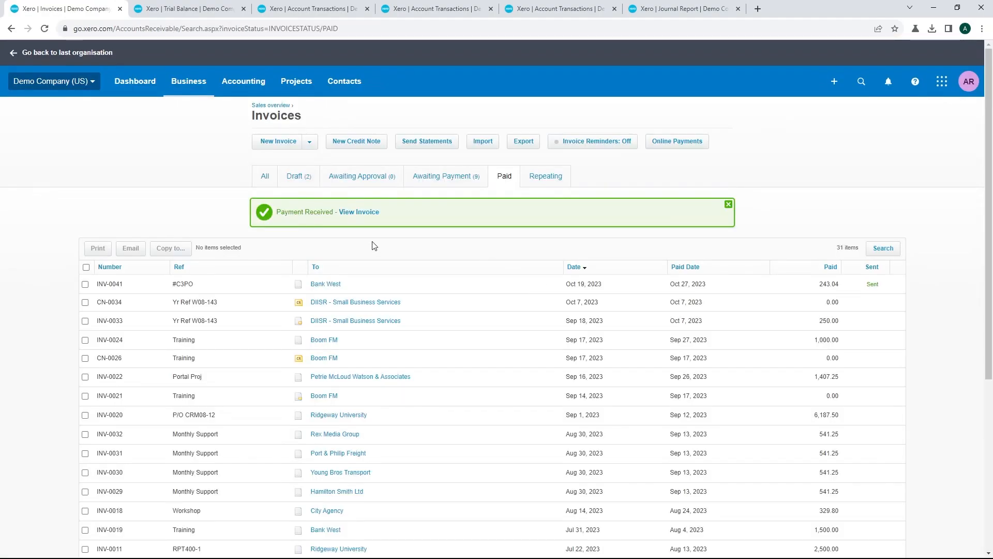
View the paid Bank West invoice and update the Trial Balance to check the payment's effect.
click(355, 213)
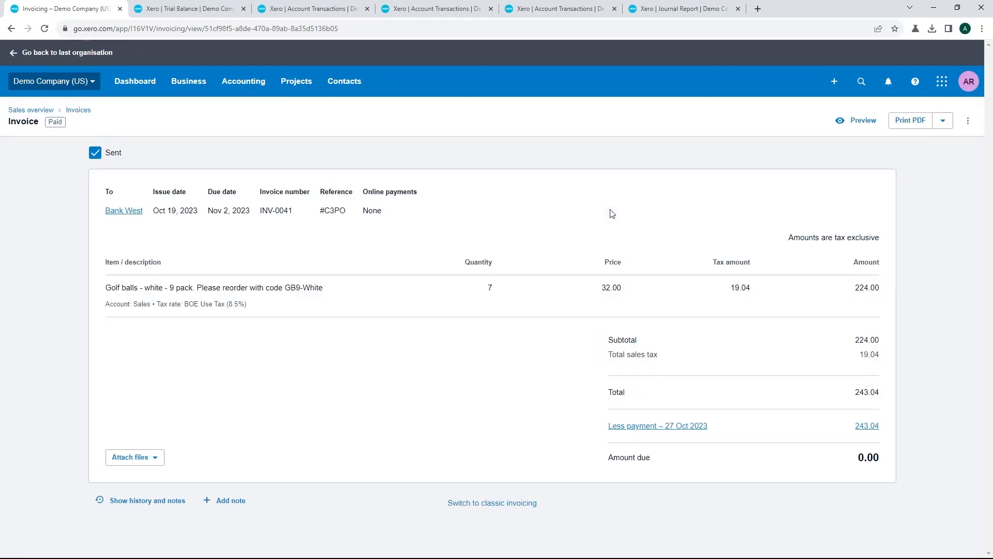
key(ctrl+Tab)
click(716, 48)
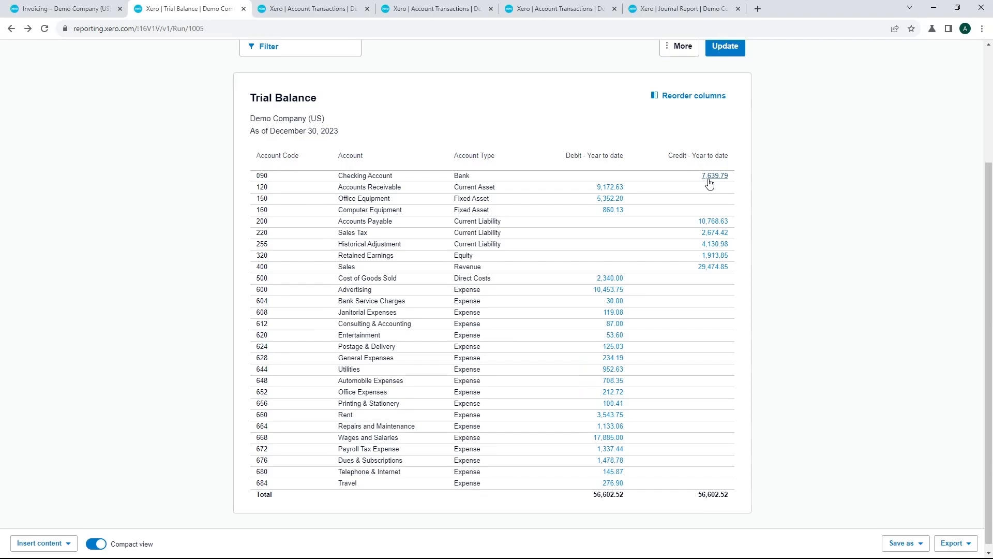
Update the Journal Report, close the three Account Transactions reports, and check the Bank West payment entry.
click(638, 7)
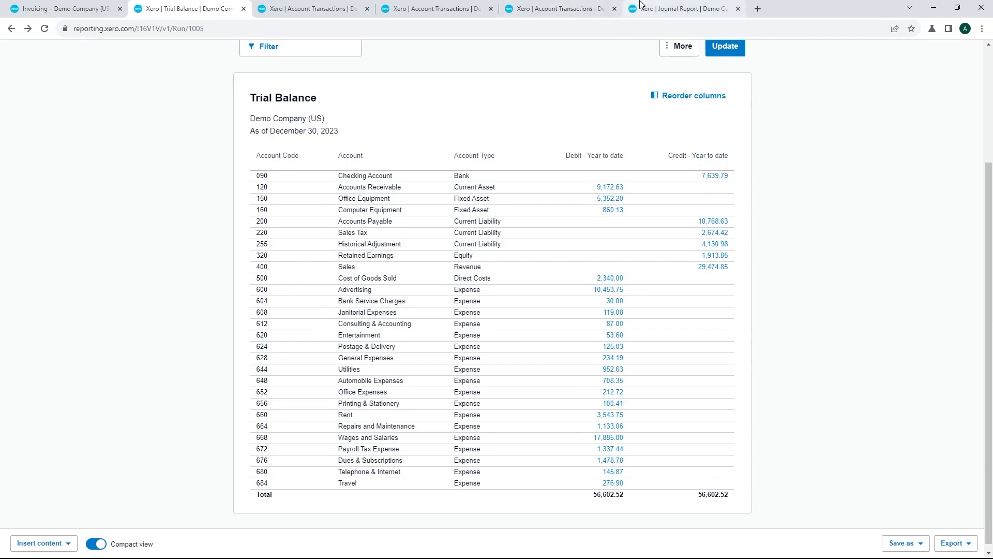
middle_click(534, 5)
middle_click(461, 5)
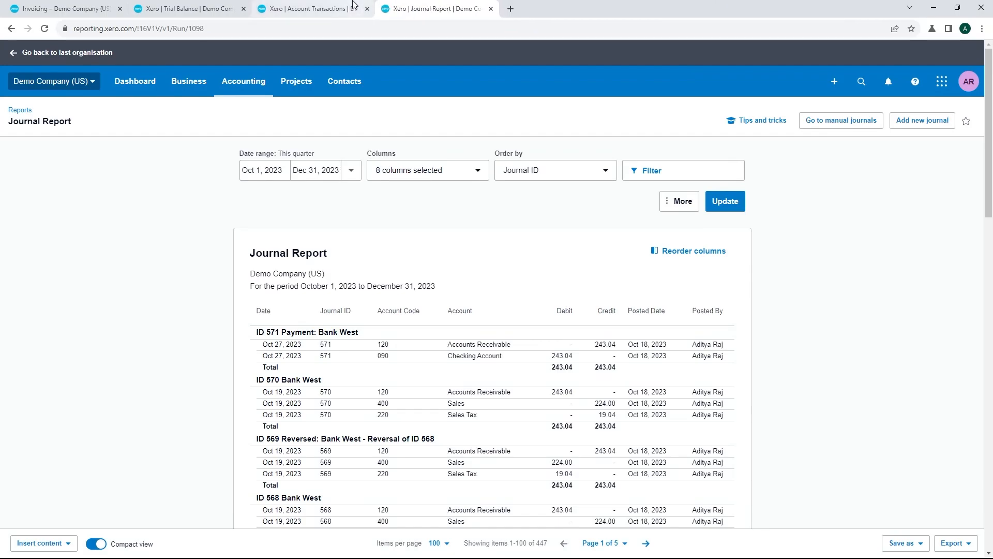
middle_click(353, 5)
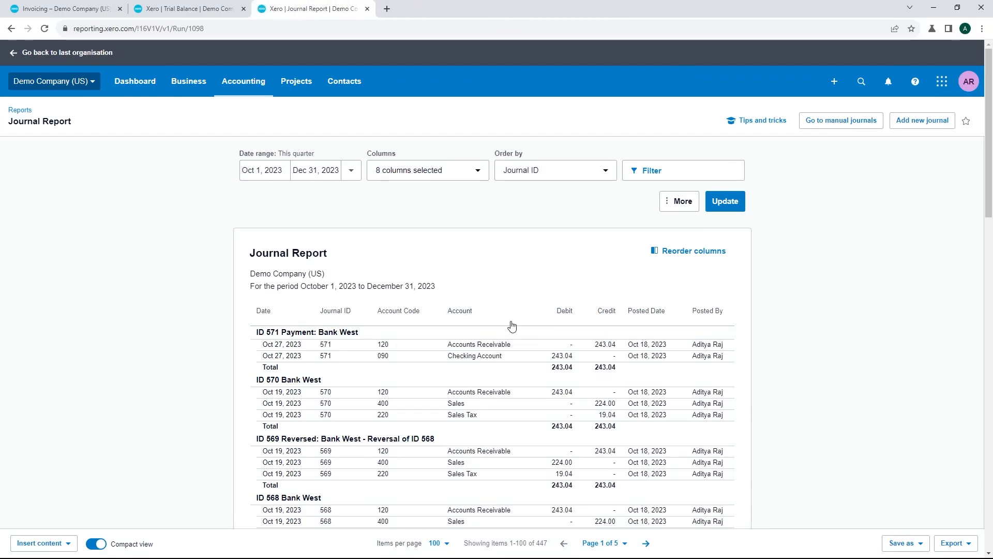
scroll(513, 326, down, 1)
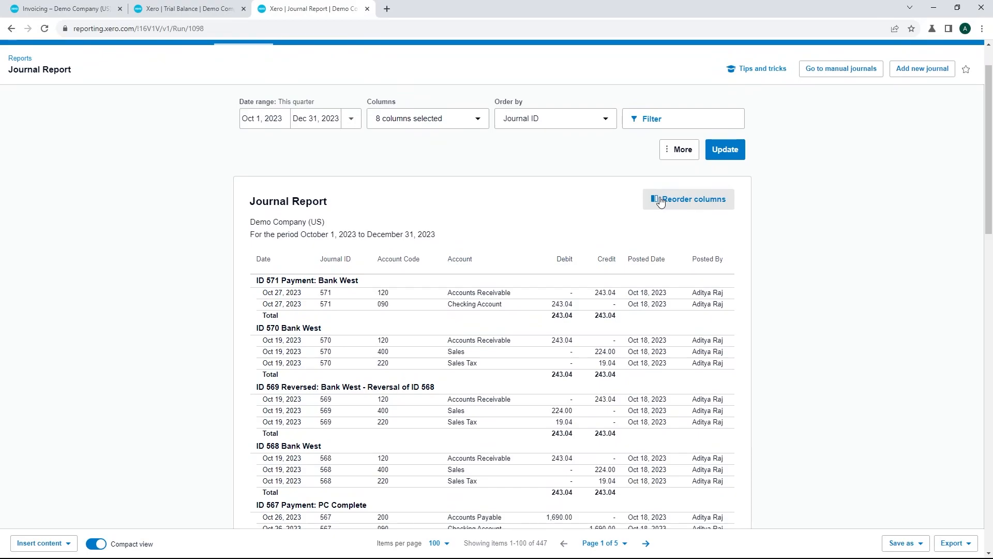